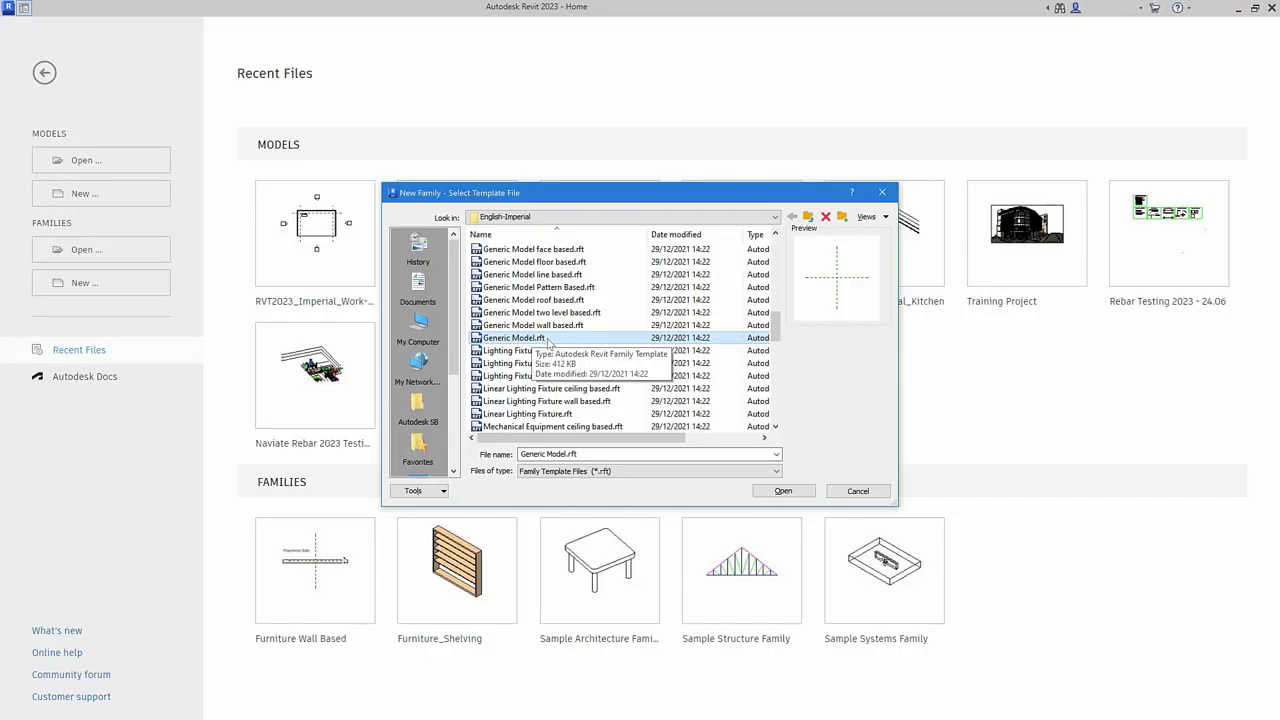
Create a new family from the Generic Model.rft template.
{"action": "left_click", "coordinate": [784, 491]}
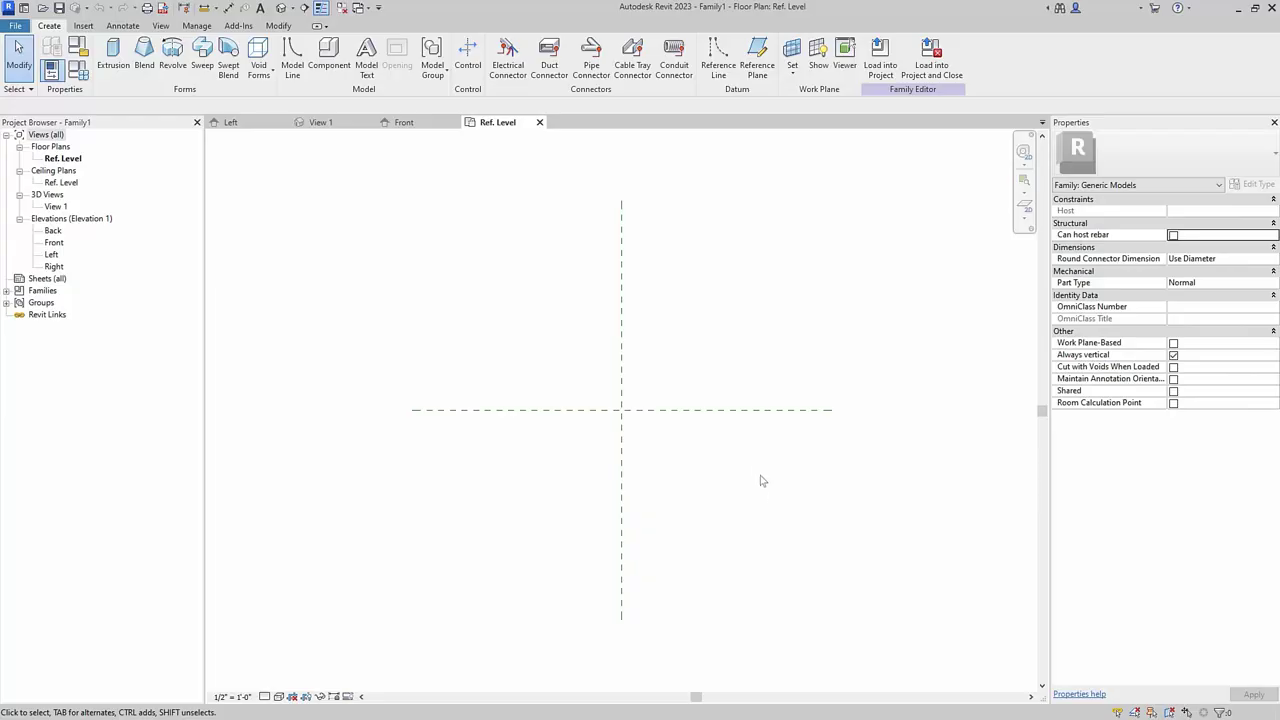
Examine the properties of the Center (Front/Back) and Center (Left/Right) reference planes, individually and together.
{"action": "left_click", "coordinate": [740, 412]}
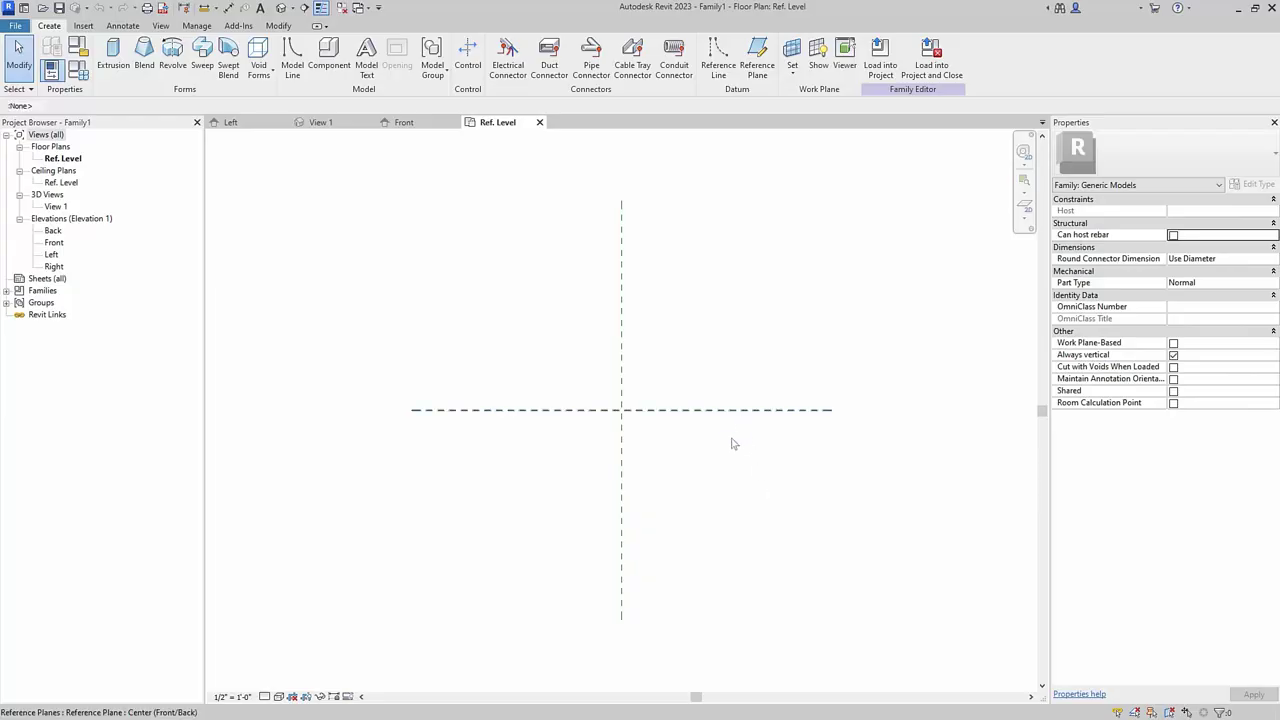
{"action": "left_click", "coordinate": [731, 442]}
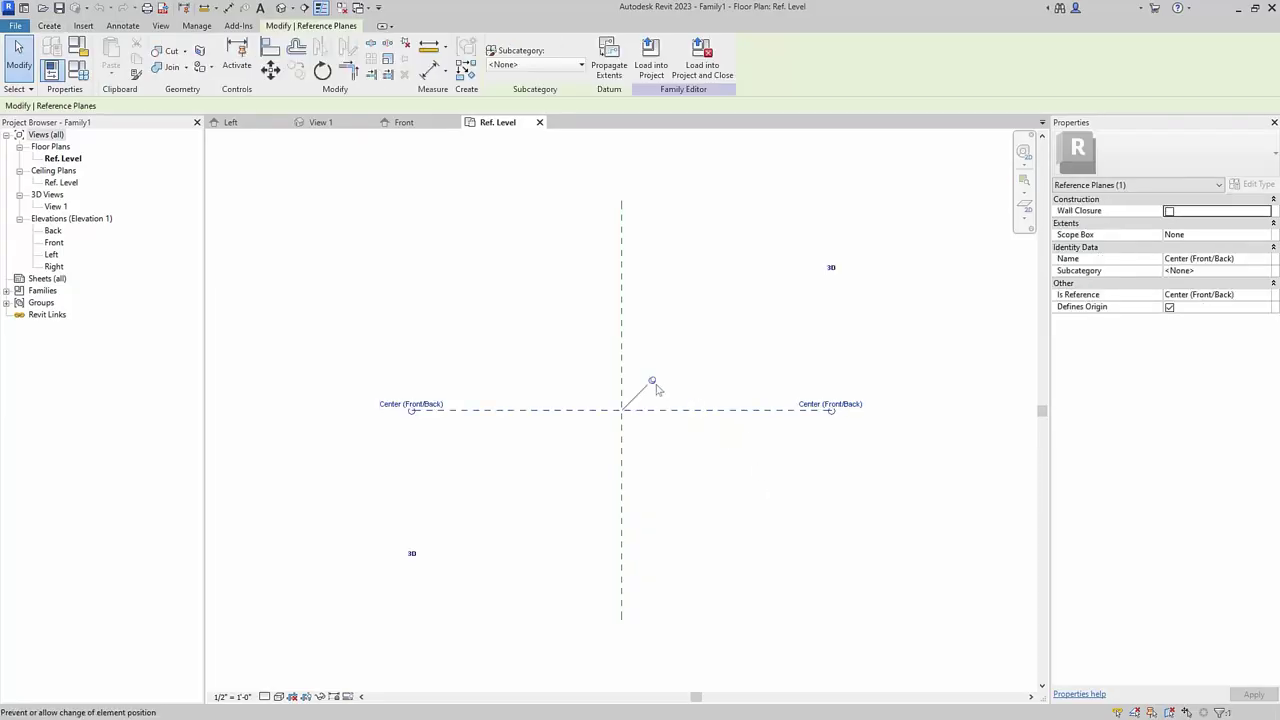
{"action": "left_click", "coordinate": [624, 449]}
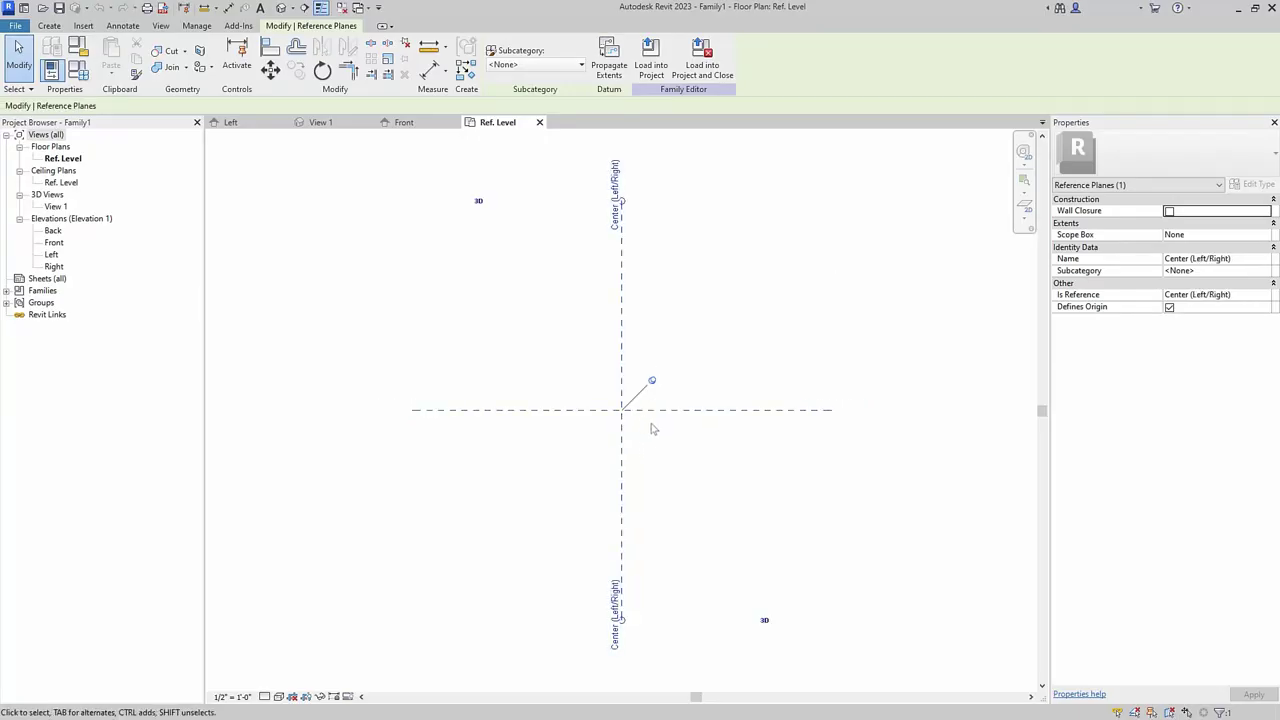
{"action": "left_click", "coordinate": [650, 429]}
{"action": "left_click_drag", "start_coordinate": [654, 432], "coordinate": [605, 393]}
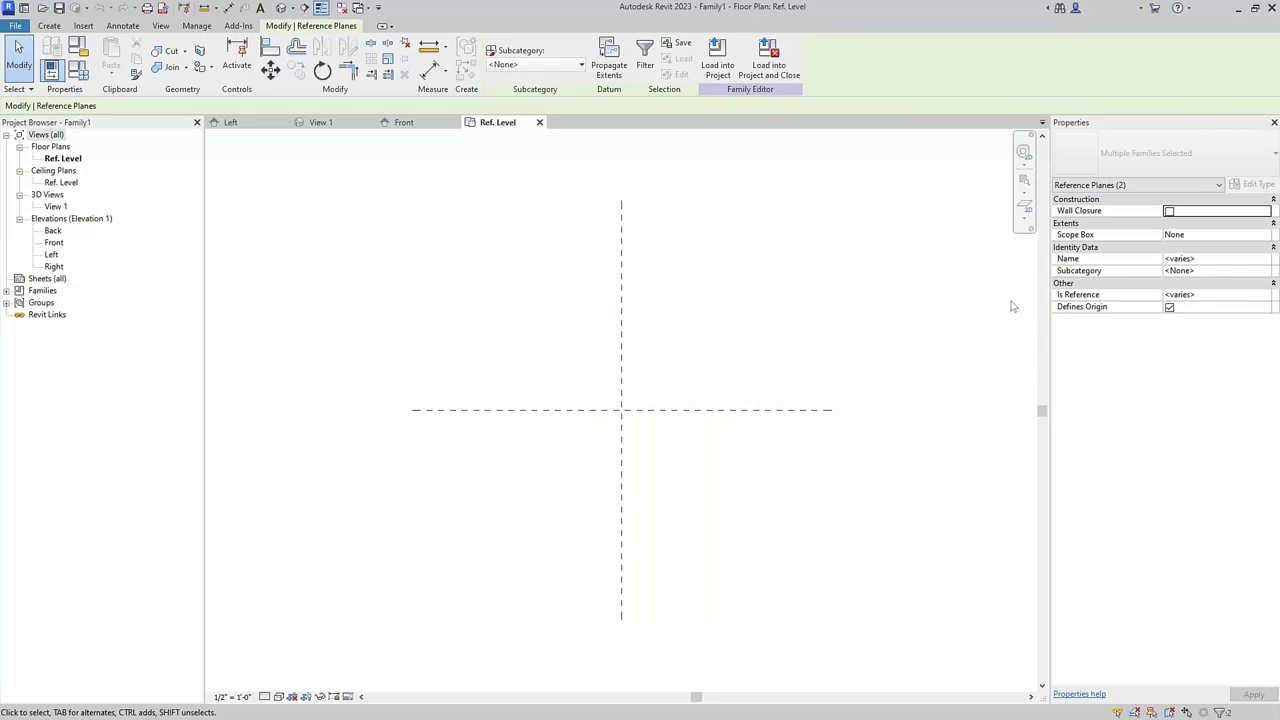
{"action": "key", "text": "Escape"}
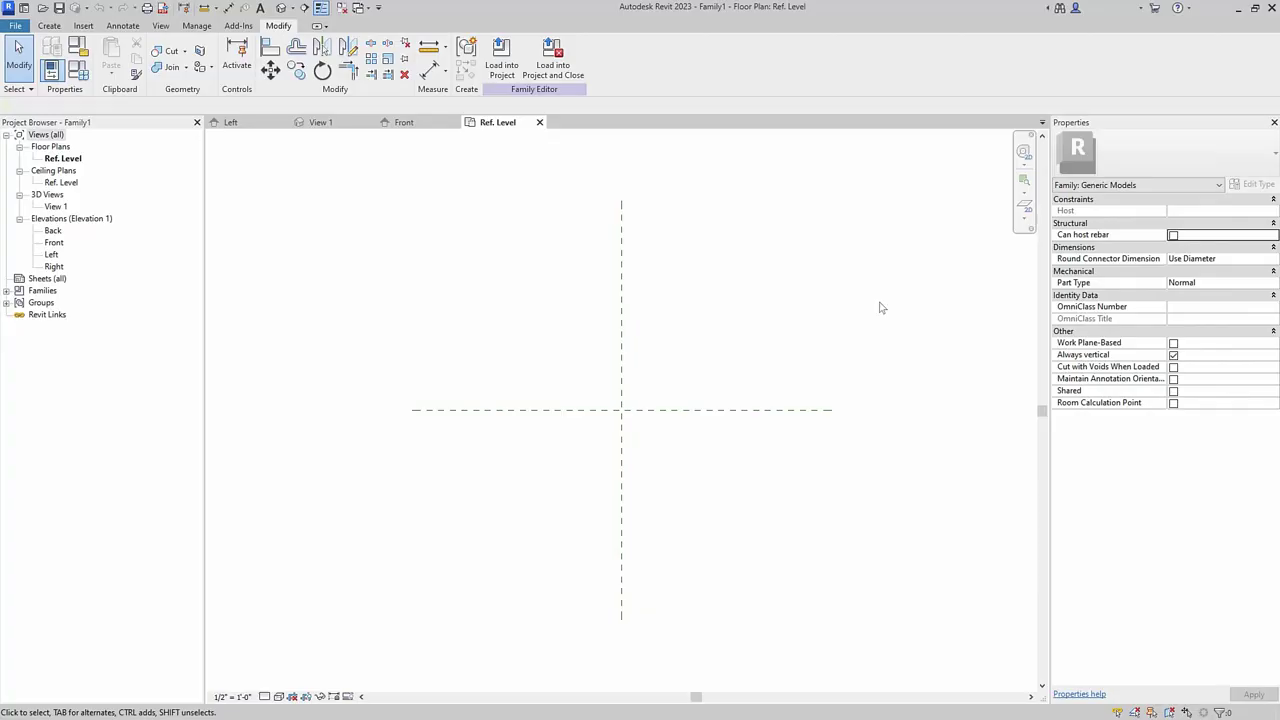
Create vertical reference planes on both sides of the Center (Left/Right) plane by picking it with a 2' offset.
{"action": "left_click", "coordinate": [48, 26]}
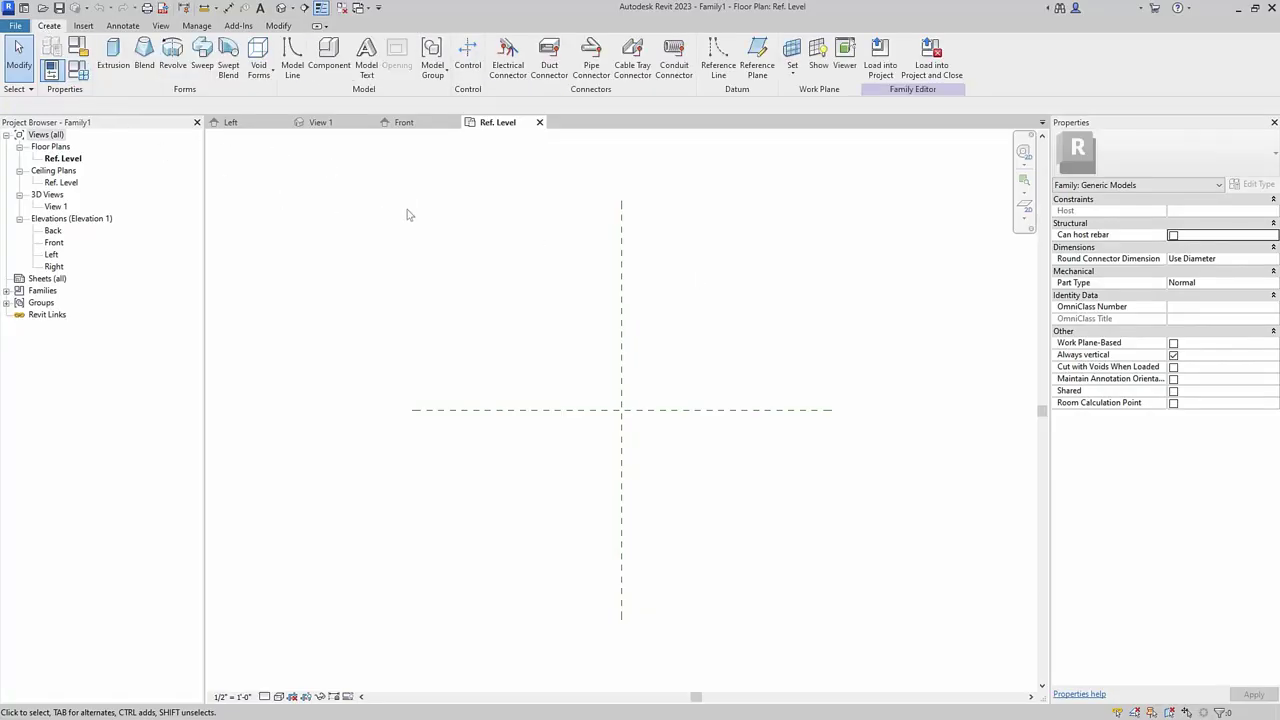
{"action": "left_click", "coordinate": [759, 70]}
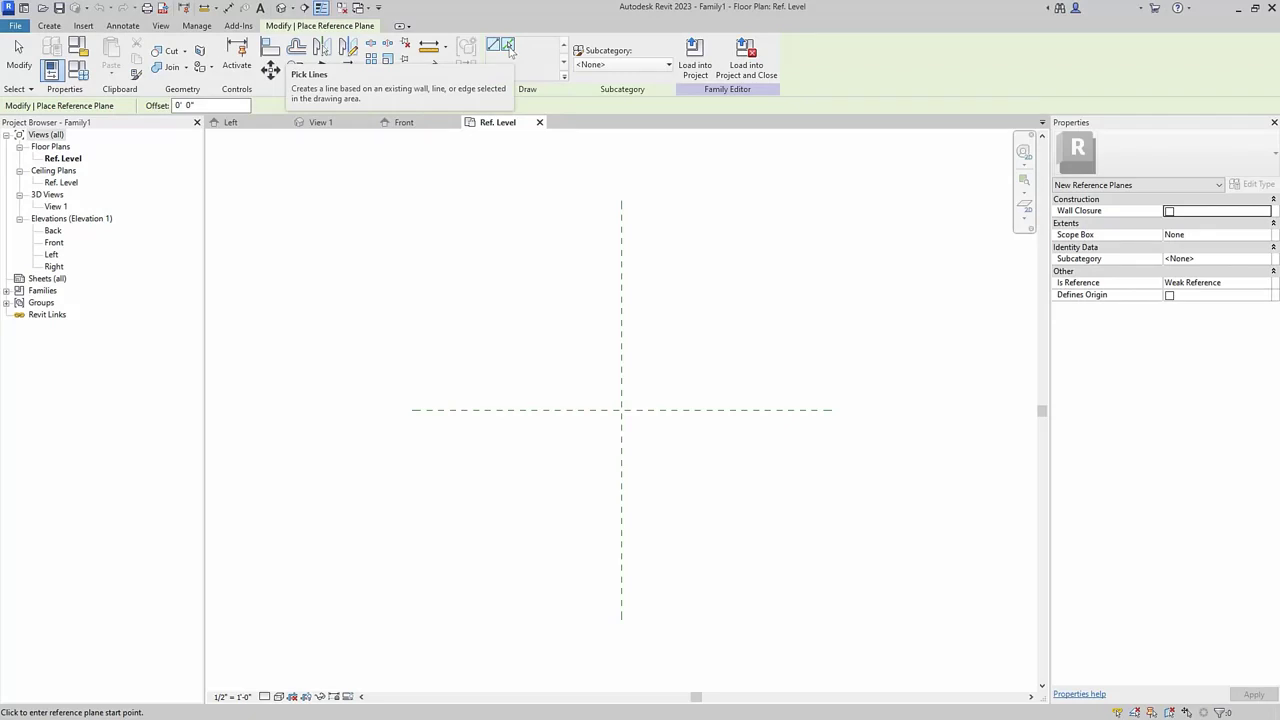
{"action": "left_click", "coordinate": [508, 47]}
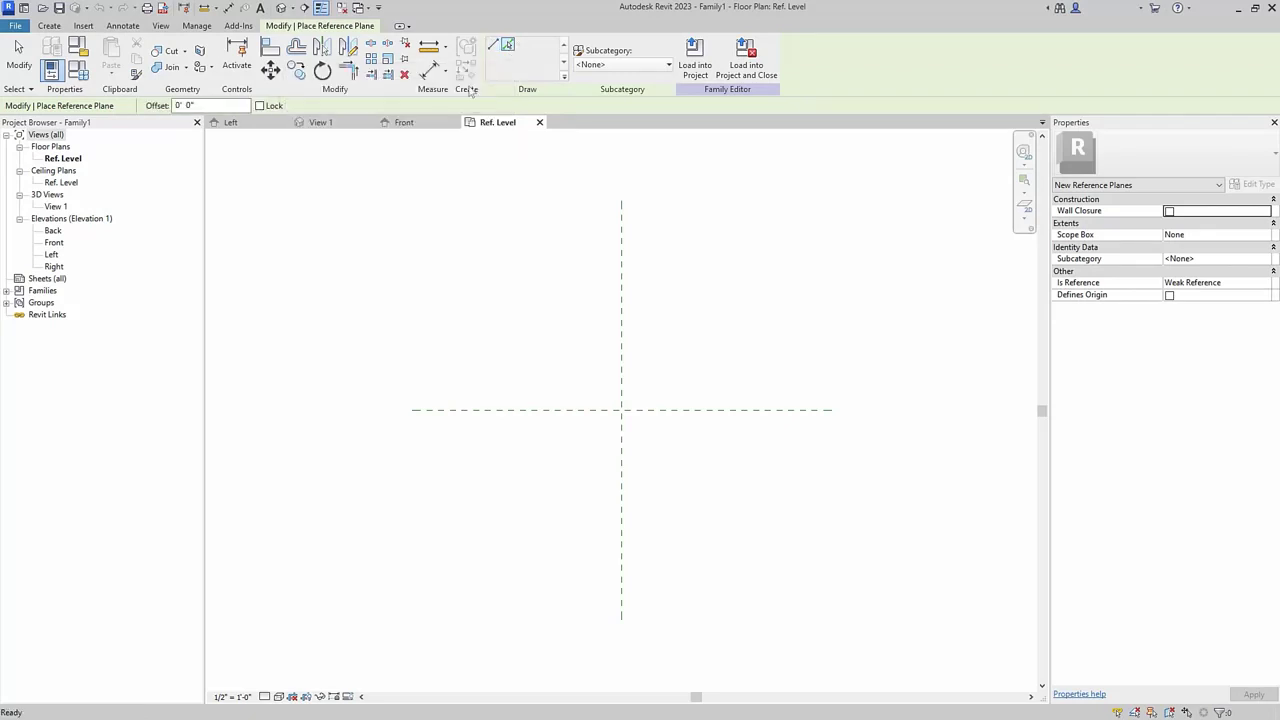
{"action": "left_click", "coordinate": [184, 105]}
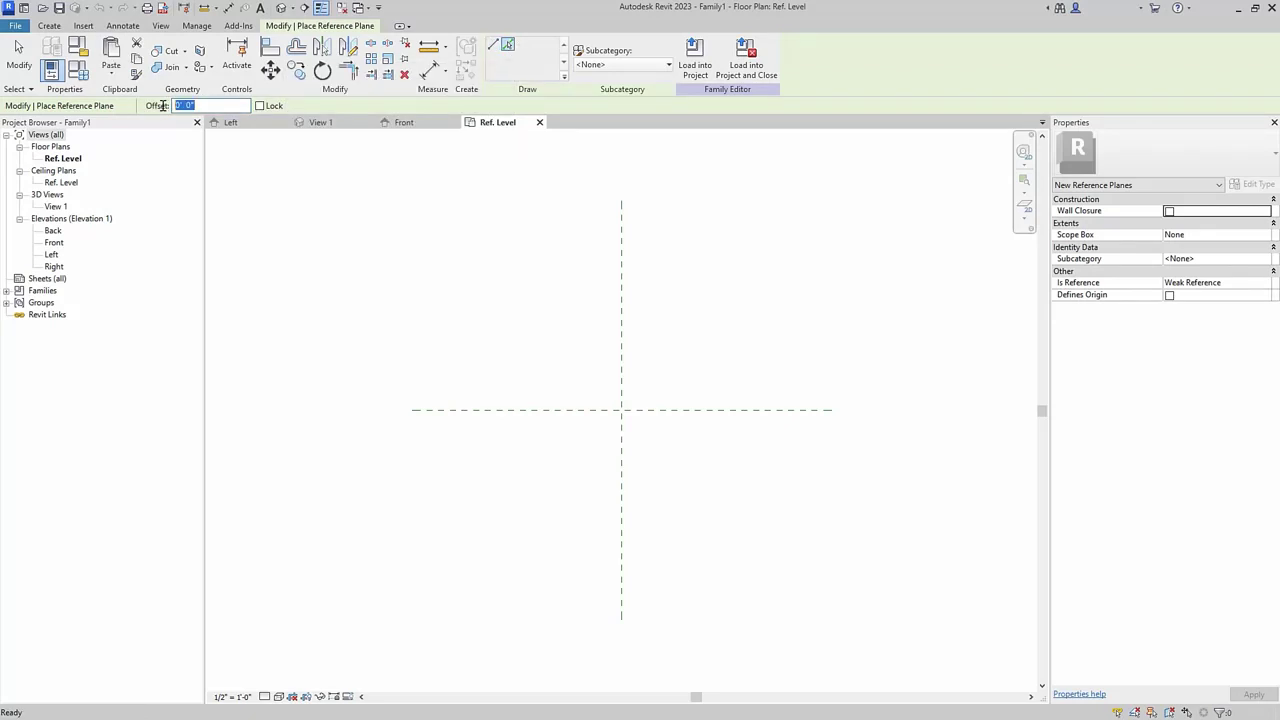
{"action": "type", "text": "2"}
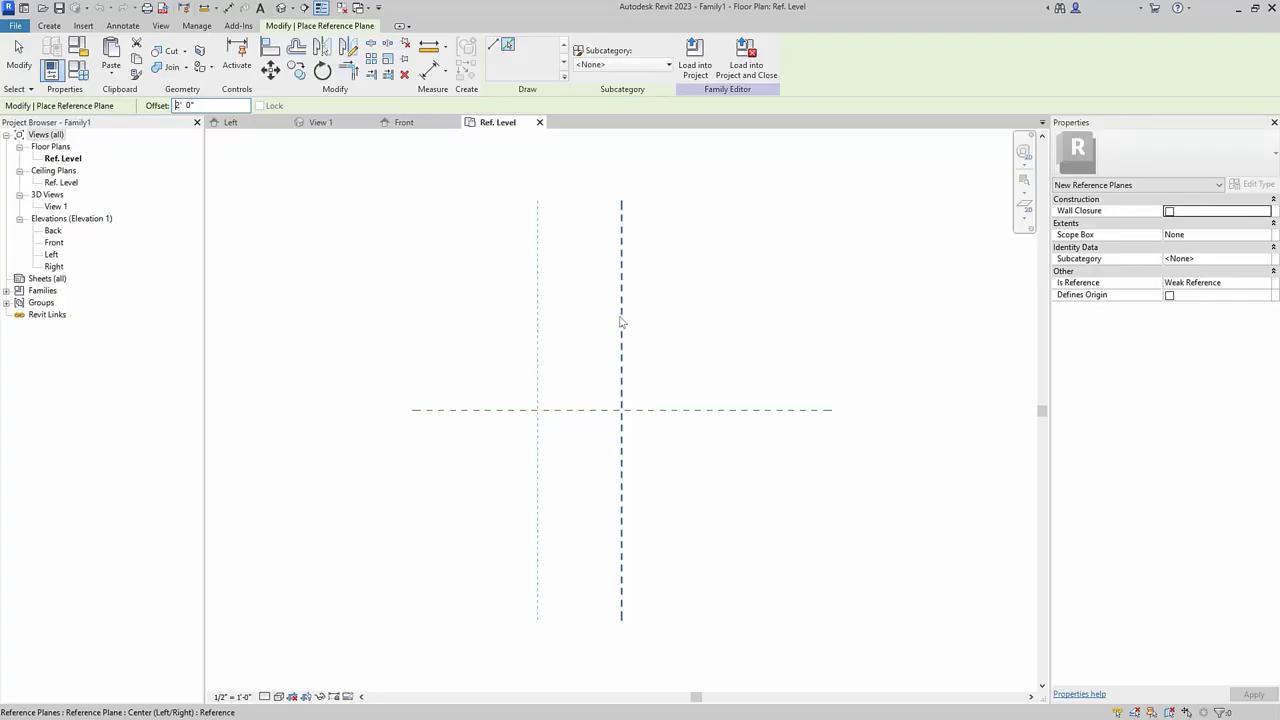
{"action": "left_click", "coordinate": [621, 321]}
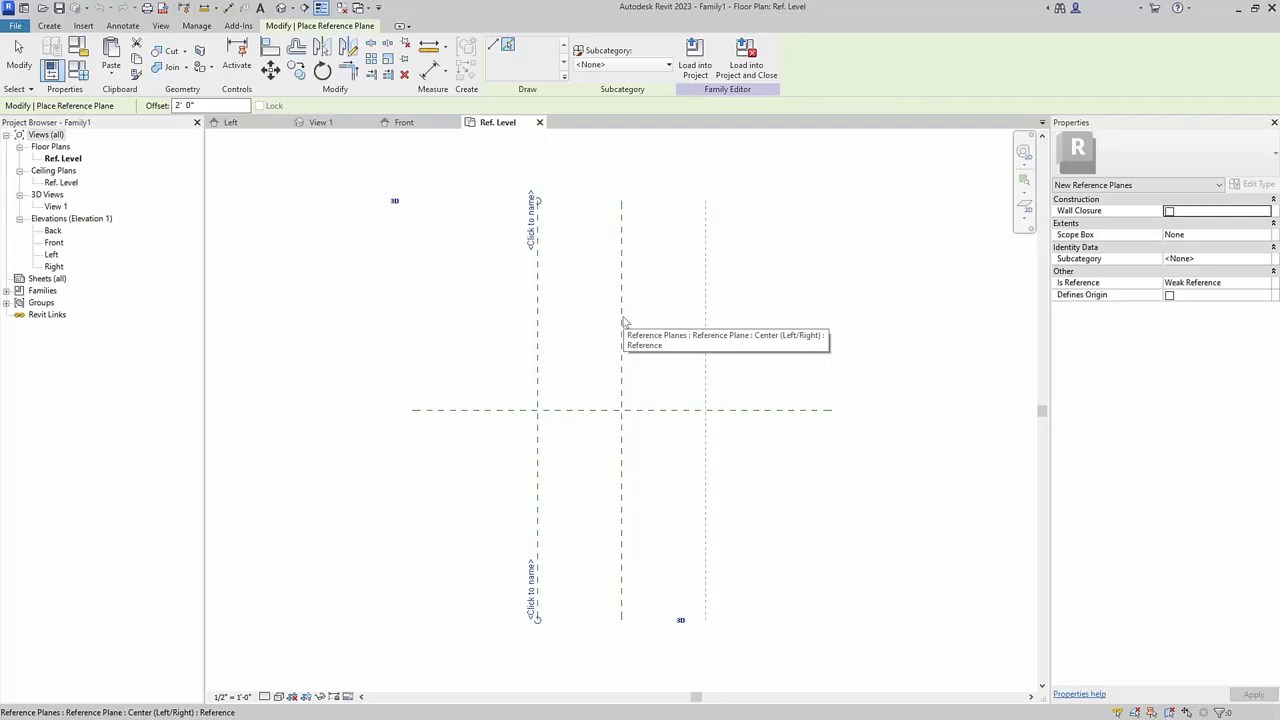
{"action": "left_click", "coordinate": [622, 321]}
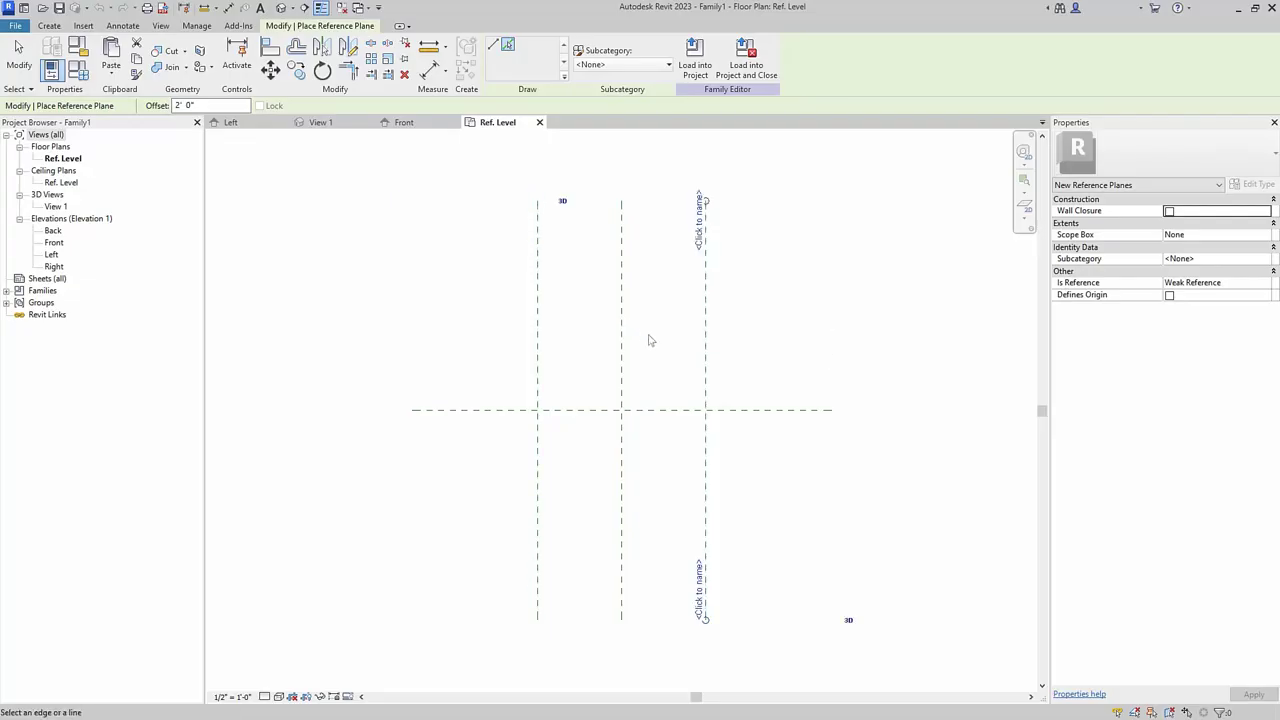
Create horizontal reference planes 2' above and below the Center (Front/Back) plane.
{"action": "left_click", "coordinate": [658, 412]}
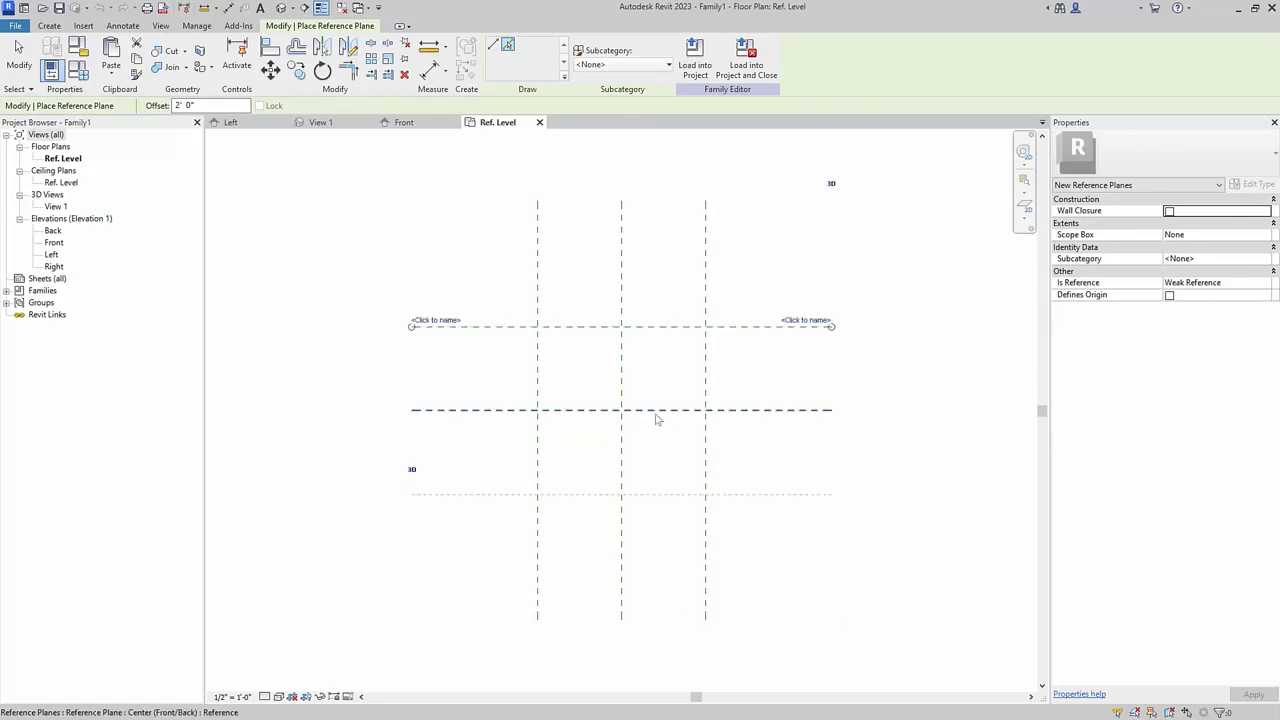
{"action": "left_click", "coordinate": [656, 418]}
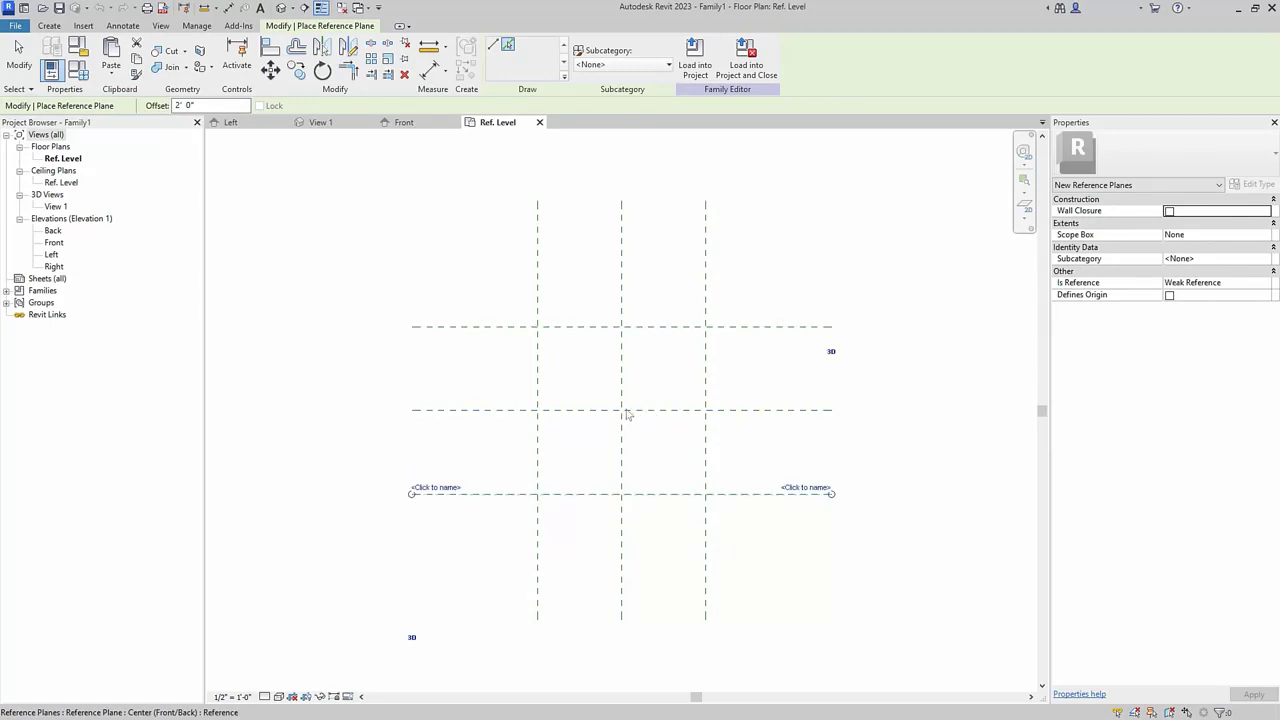
{"action": "left_click", "coordinate": [18, 50]}
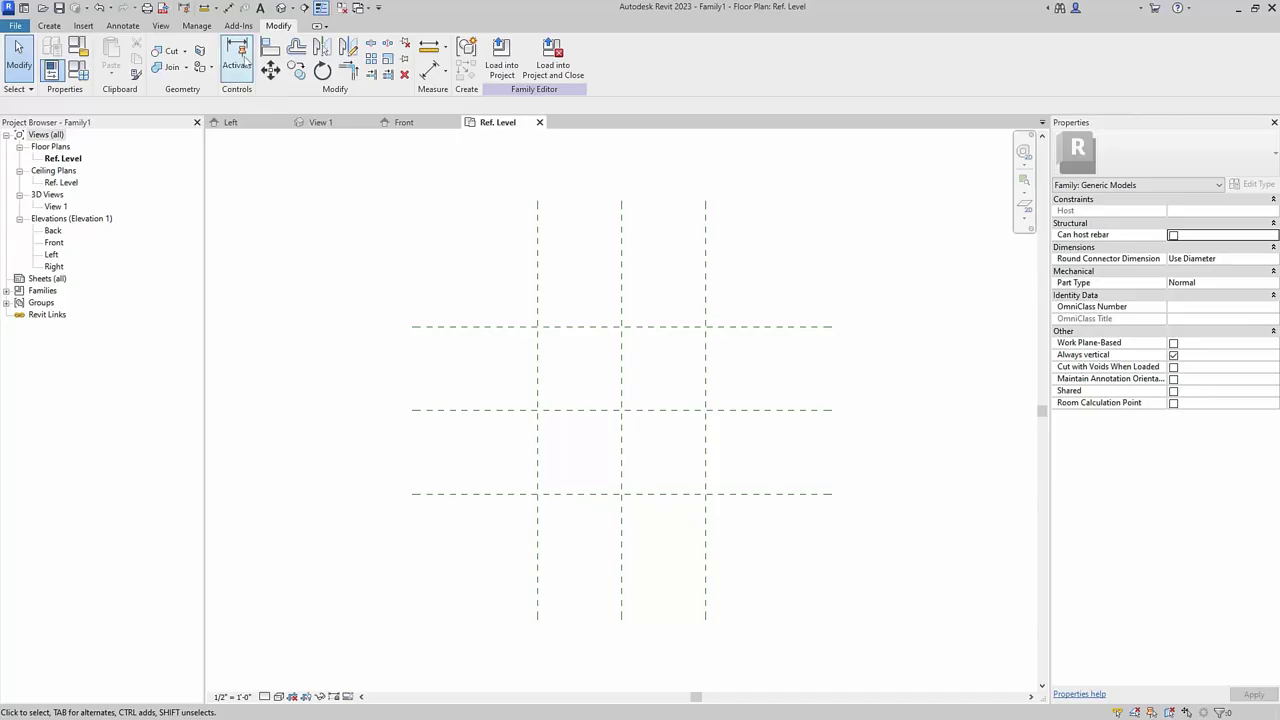
Add an aligned dimension string across the three vertical reference planes and make its segments equal.
{"action": "left_click", "coordinate": [230, 8]}
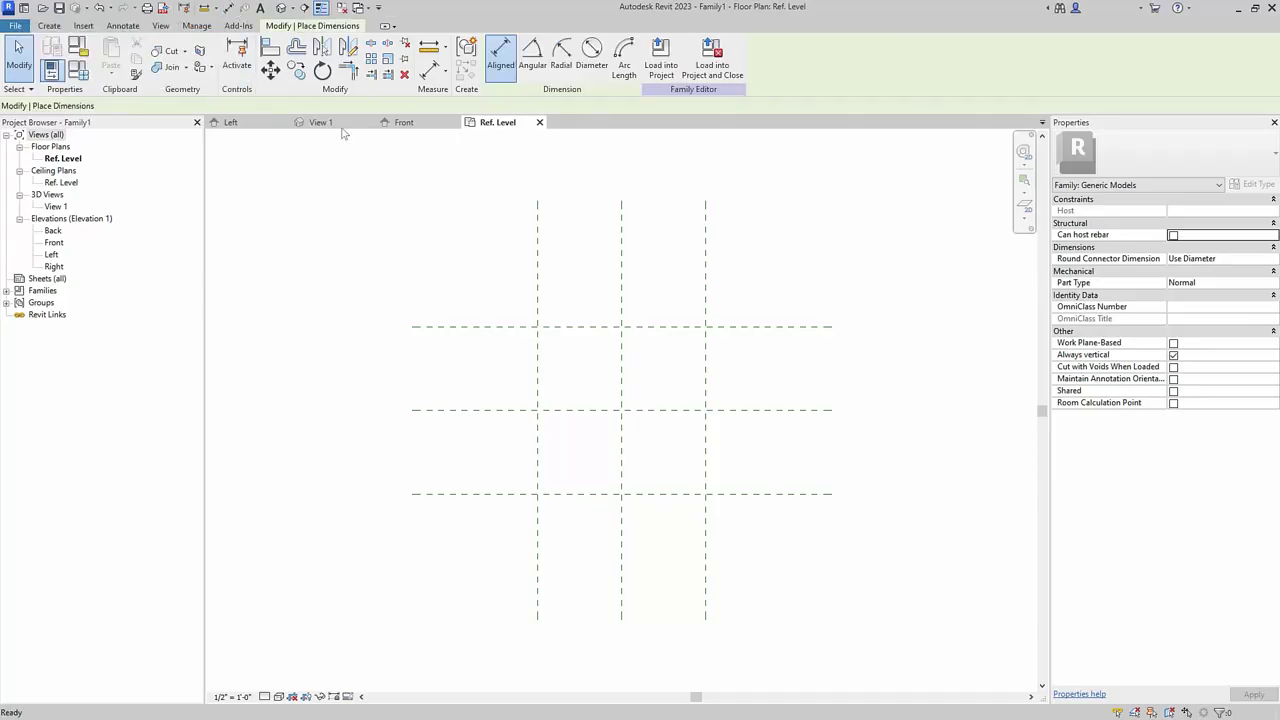
{"action": "left_click", "coordinate": [537, 268]}
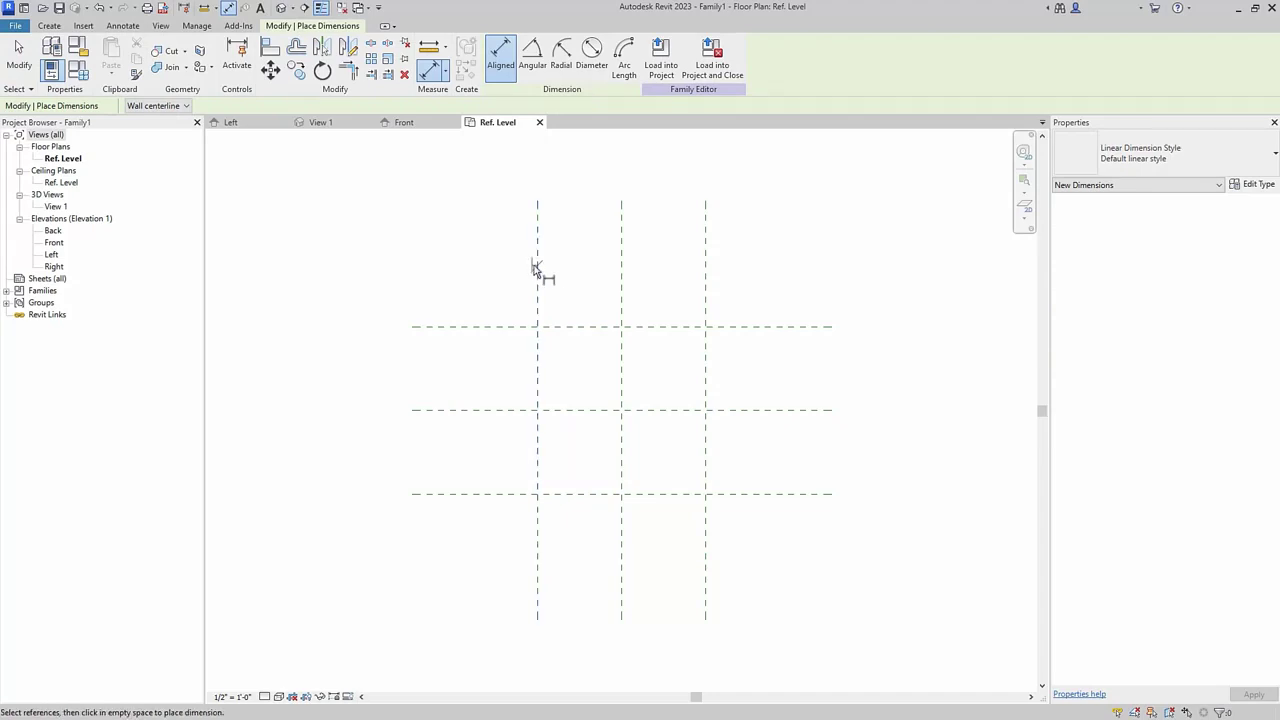
{"action": "left_click", "coordinate": [622, 290]}
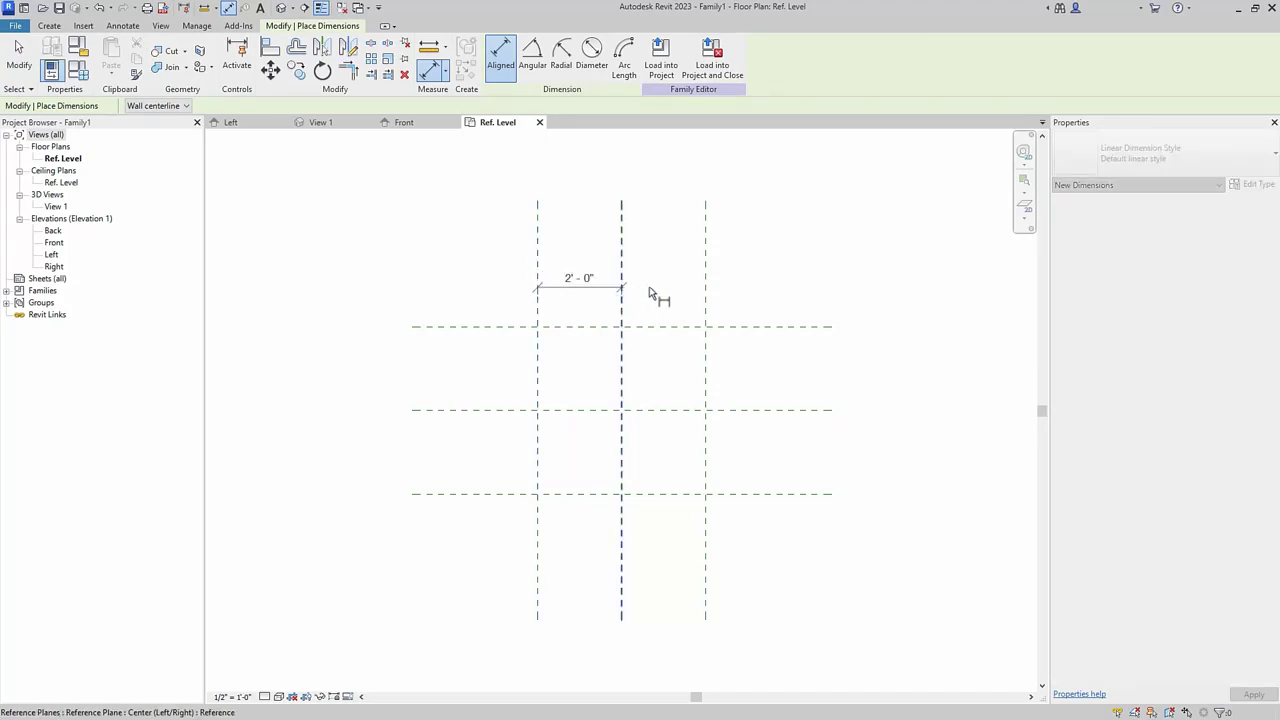
{"action": "left_click", "coordinate": [705, 291]}
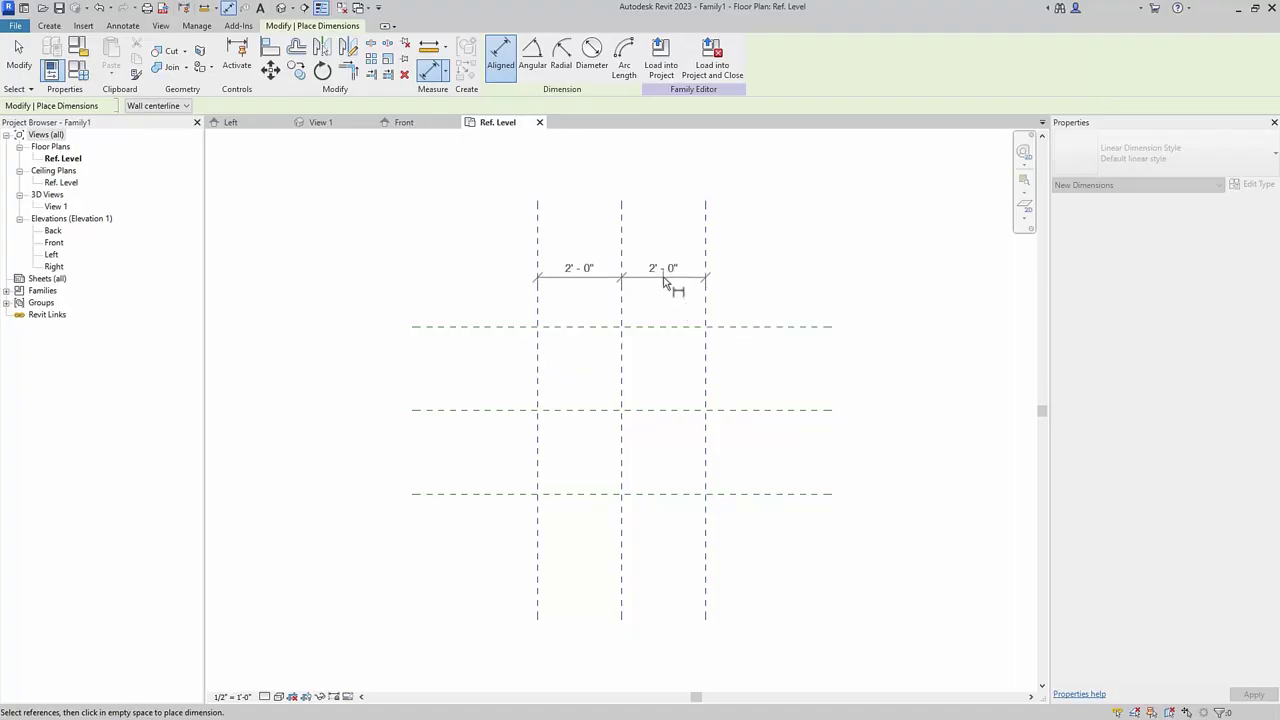
{"action": "left_click", "coordinate": [665, 284]}
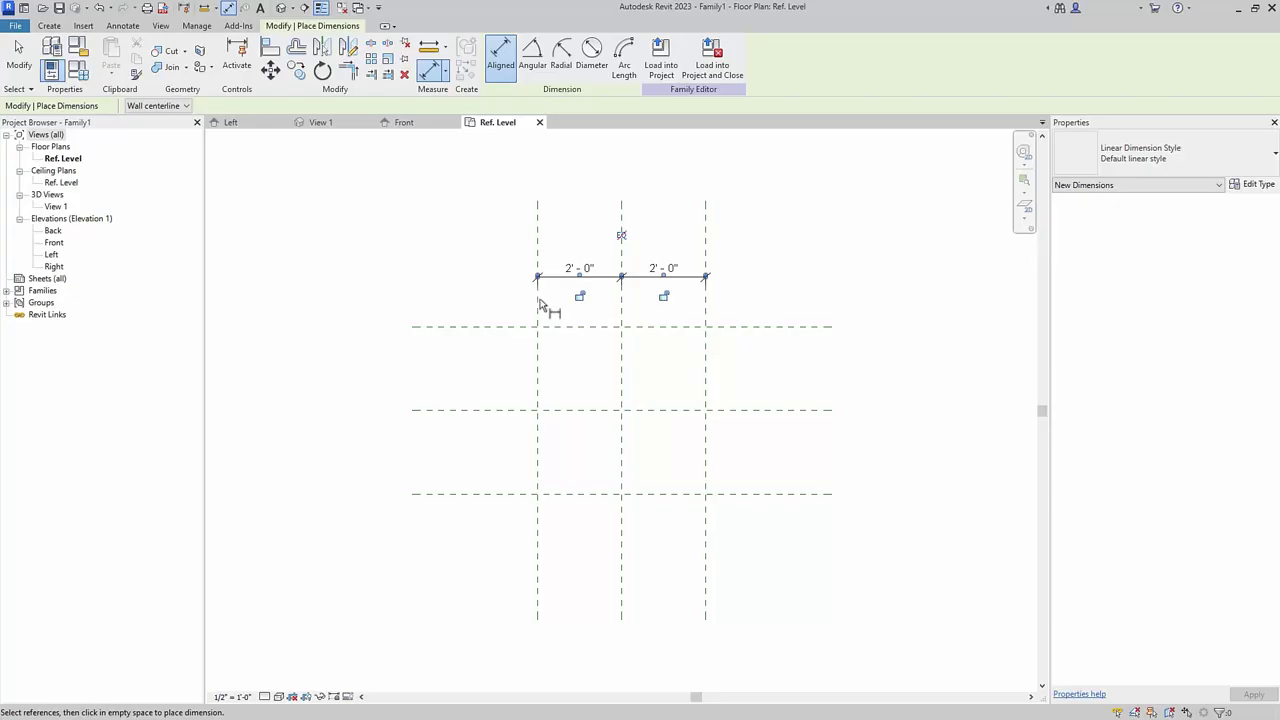
{"action": "left_click", "coordinate": [621, 237]}
Add an aligned dimension string across the three horizontal reference planes and make its segments equal.
{"action": "left_click", "coordinate": [755, 327]}
{"action": "left_click", "coordinate": [755, 410]}
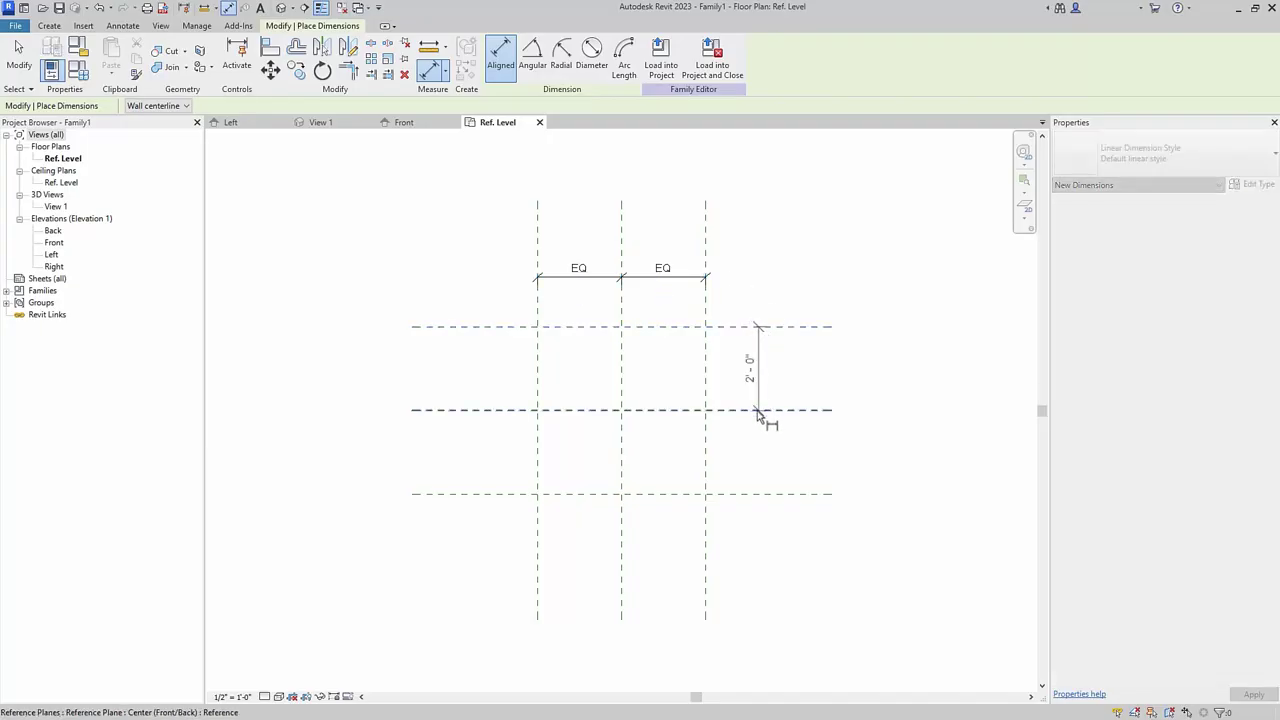
{"action": "left_click", "coordinate": [755, 494]}
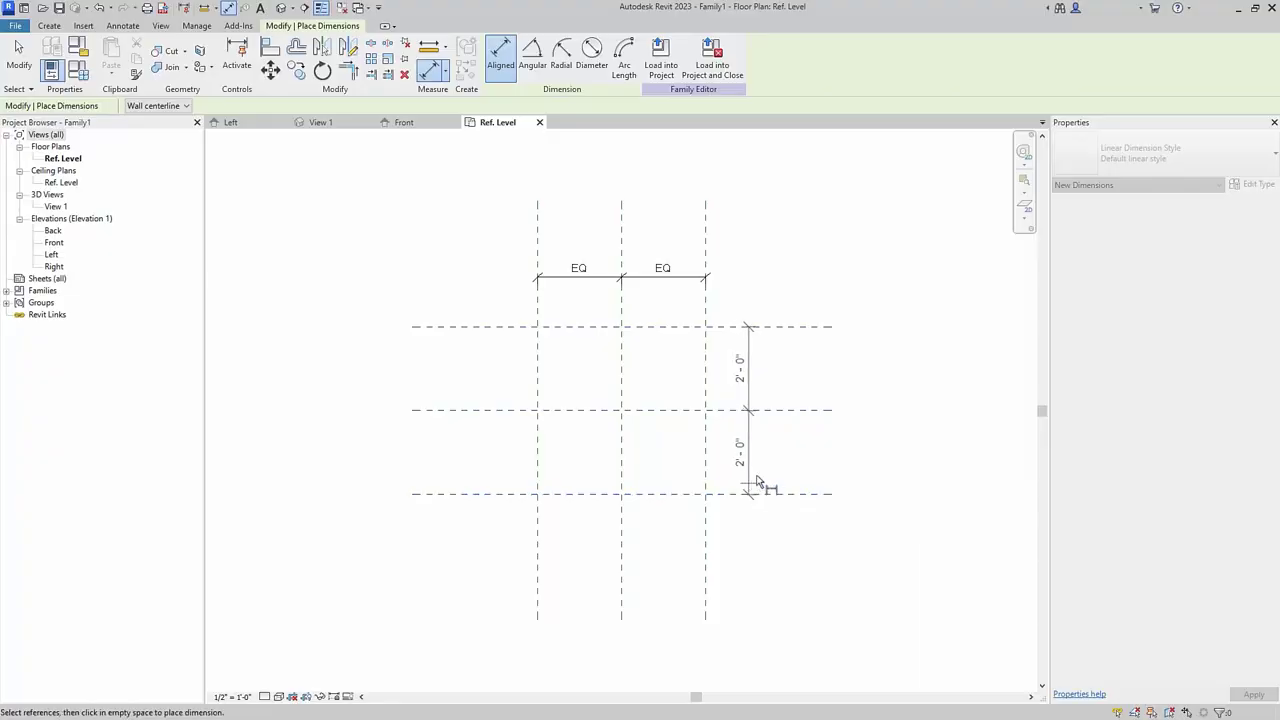
{"action": "left_click", "coordinate": [771, 470]}
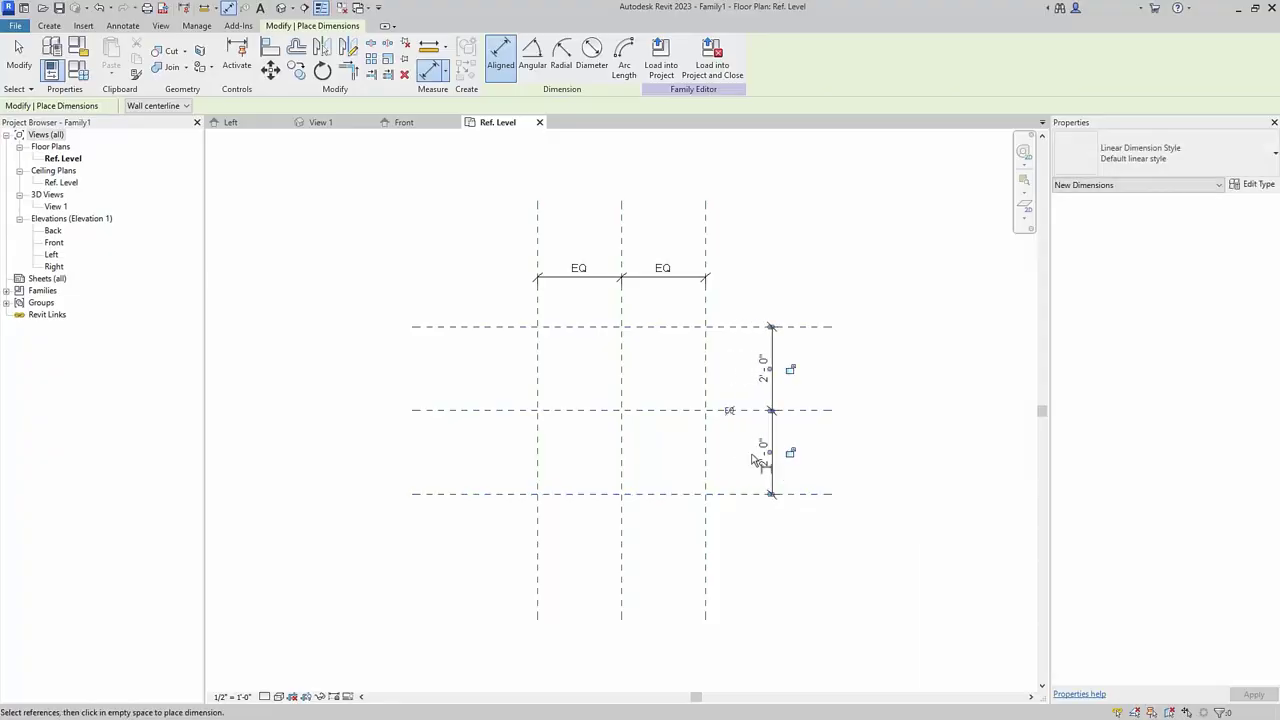
{"action": "left_click", "coordinate": [729, 411]}
Add overall aligned dimensions between the two outer vertical planes and between the two outer horizontal planes.
{"action": "left_click", "coordinate": [538, 316]}
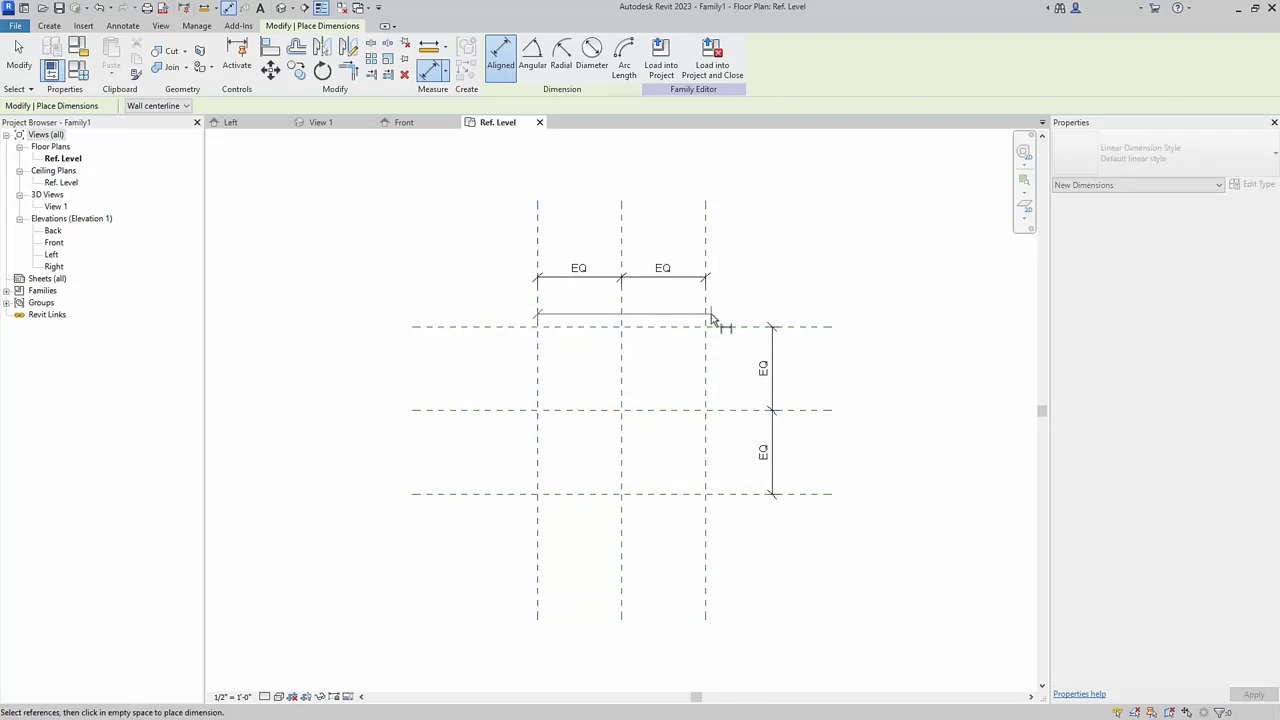
{"action": "left_click", "coordinate": [706, 318]}
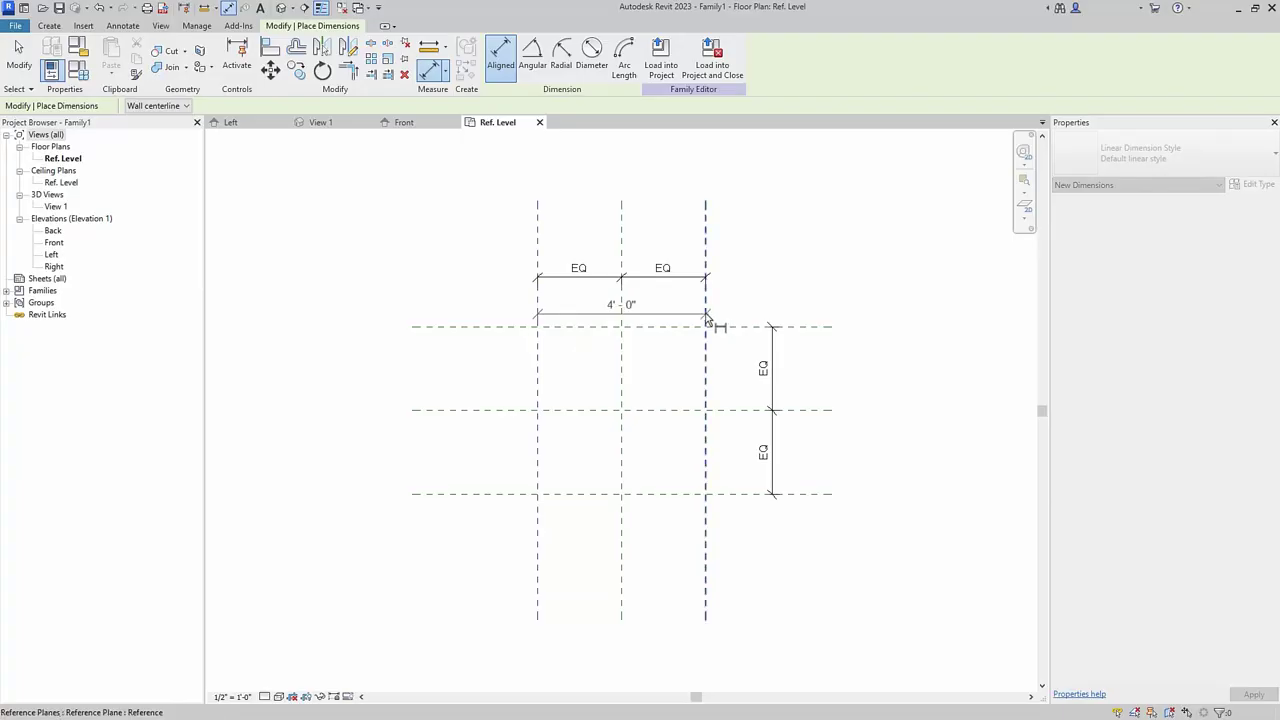
{"action": "left_click", "coordinate": [690, 253]}
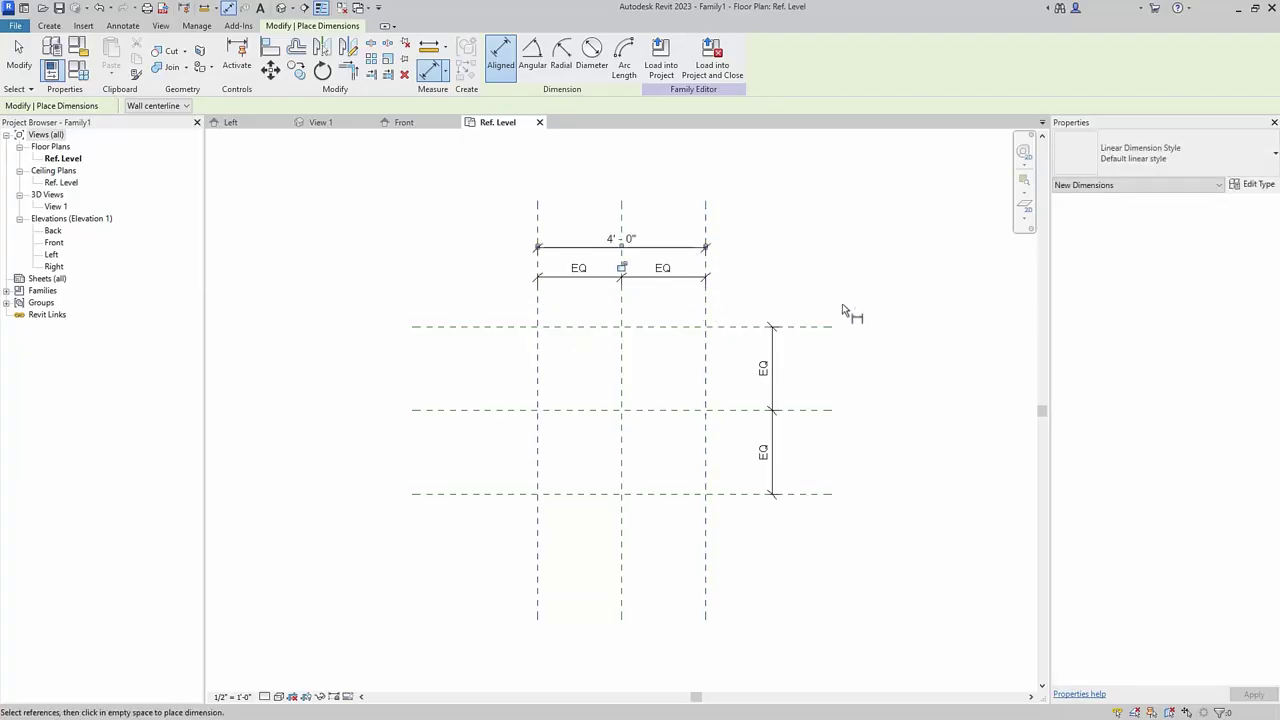
{"action": "left_click", "coordinate": [813, 328]}
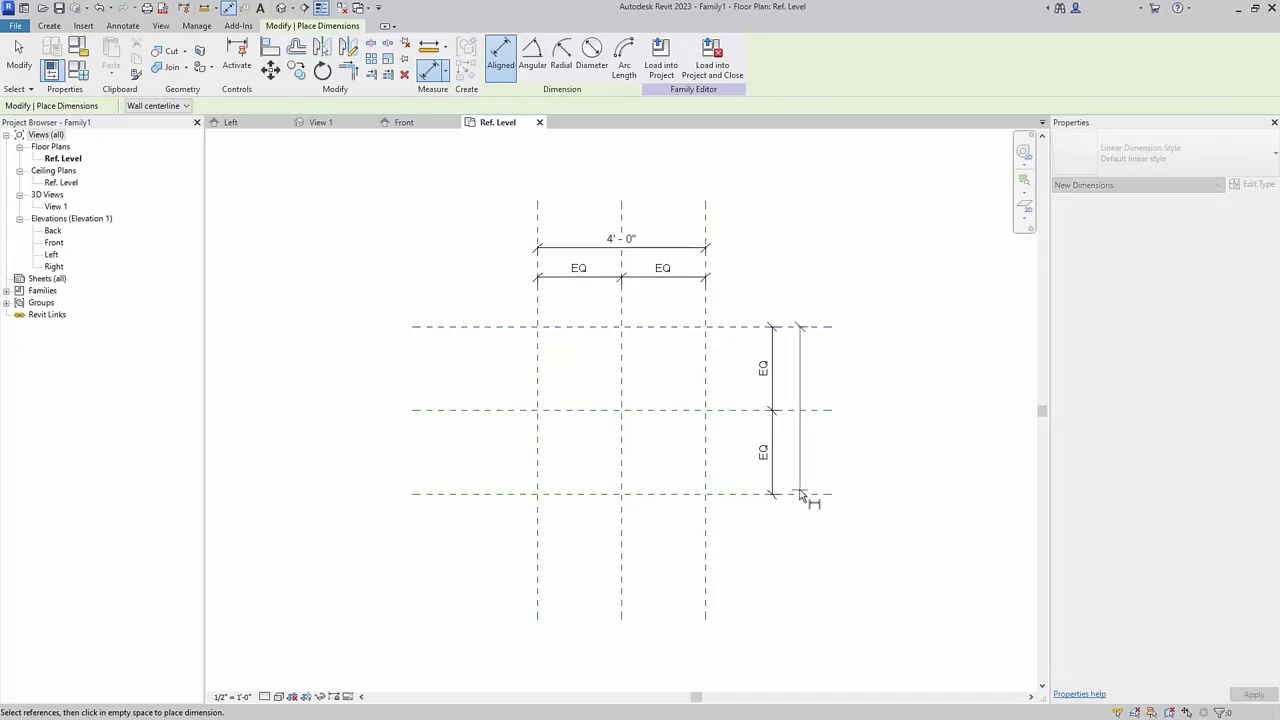
{"action": "left_click", "coordinate": [805, 494]}
{"action": "left_click", "coordinate": [803, 486]}
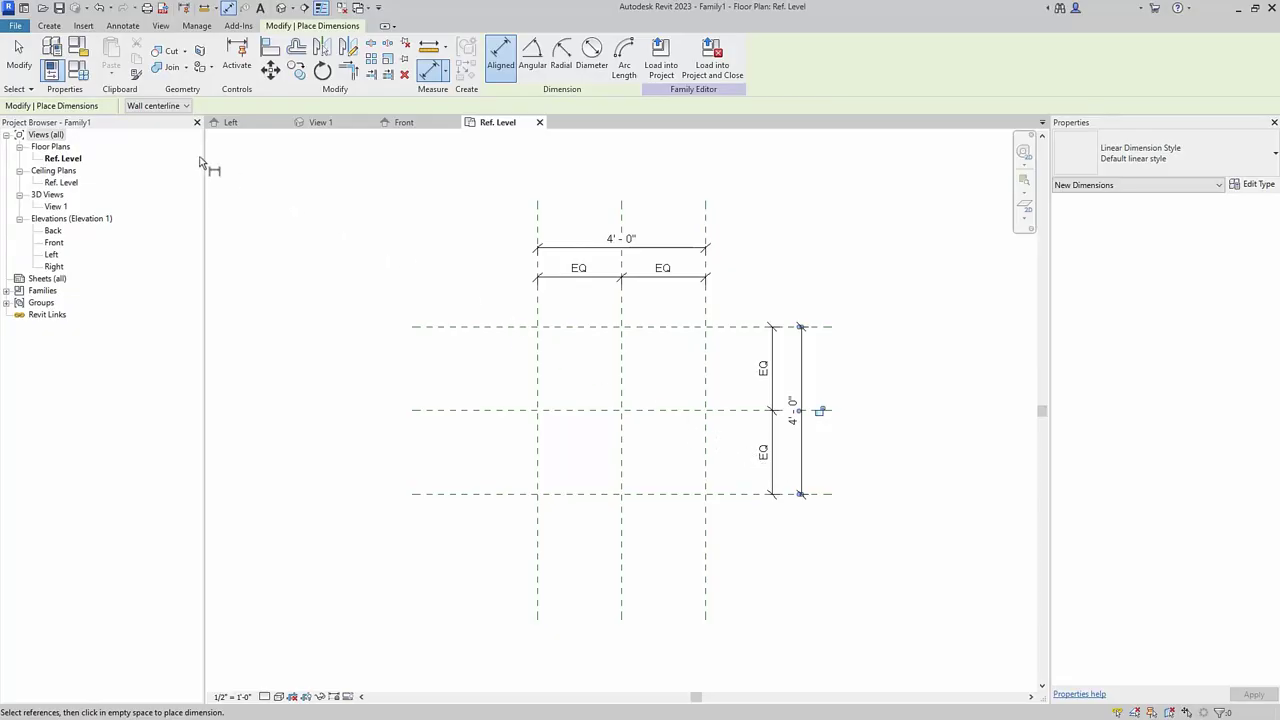
{"action": "left_click", "coordinate": [18, 47]}
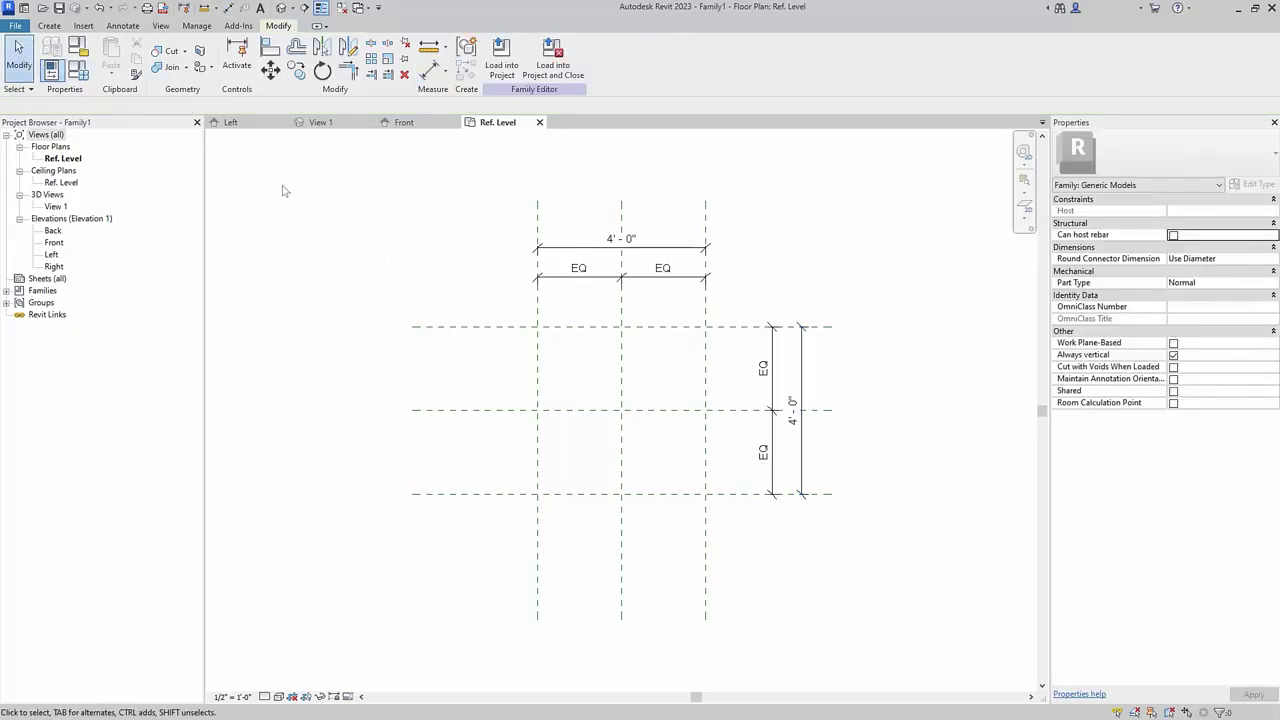
Move the left vertical reference plane outward, then partly back, to an overall width of 4'-10".
{"action": "left_click", "coordinate": [537, 305]}
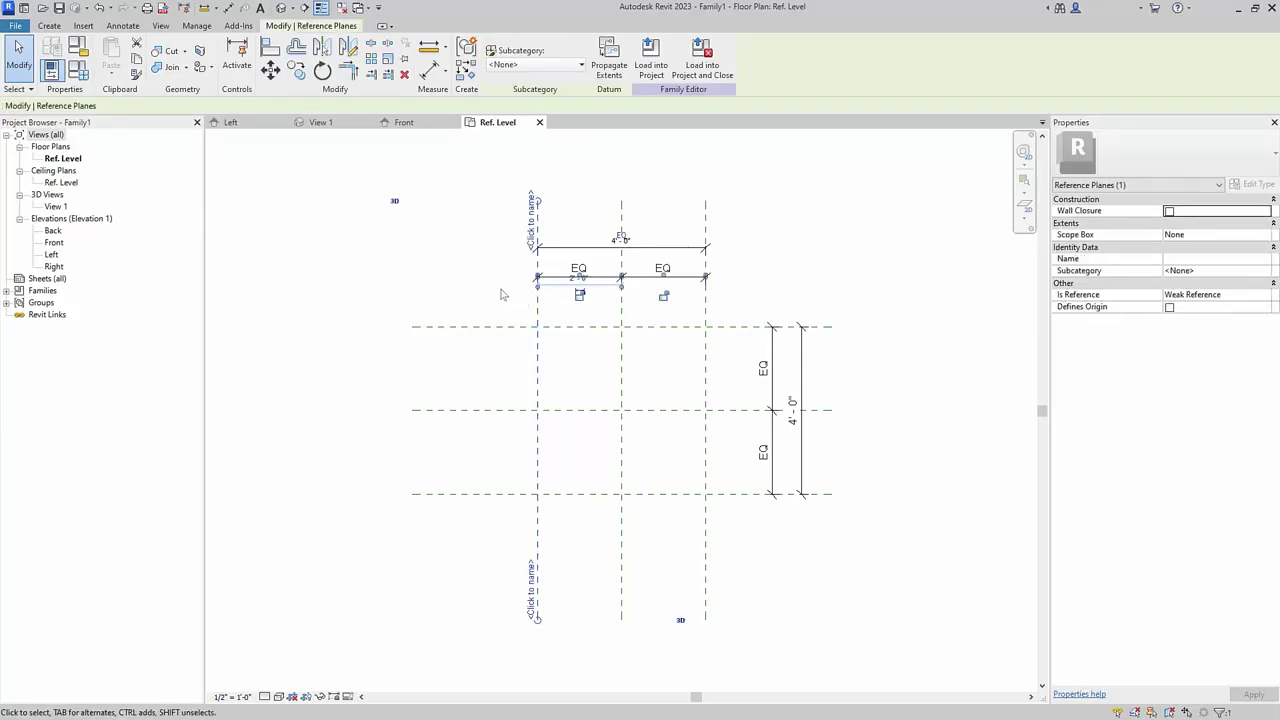
{"action": "left_click_drag", "start_coordinate": [536, 313], "coordinate": [510, 313]}
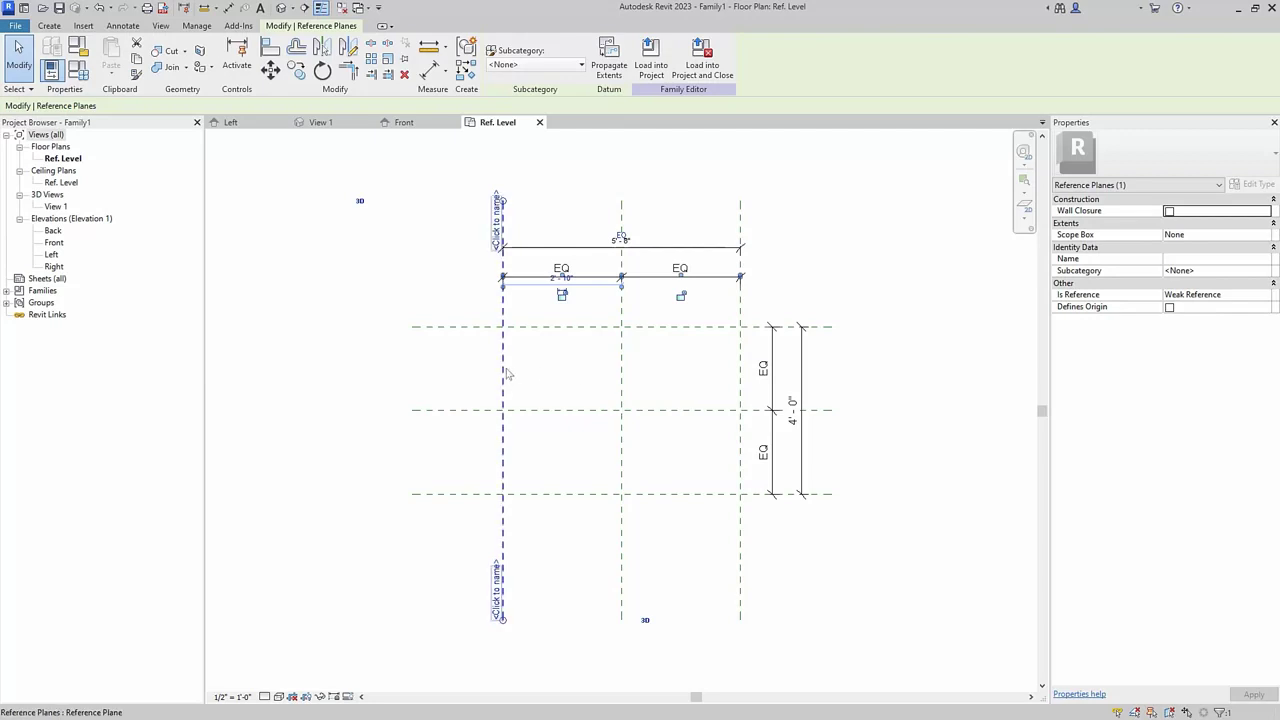
{"action": "mouse_move", "coordinate": [509, 368]}
{"action": "left_mouse_down"}
{"action": "mouse_move", "coordinate": [542, 374]}
{"action": "mouse_move", "coordinate": [525, 372]}
{"action": "left_mouse_up"}
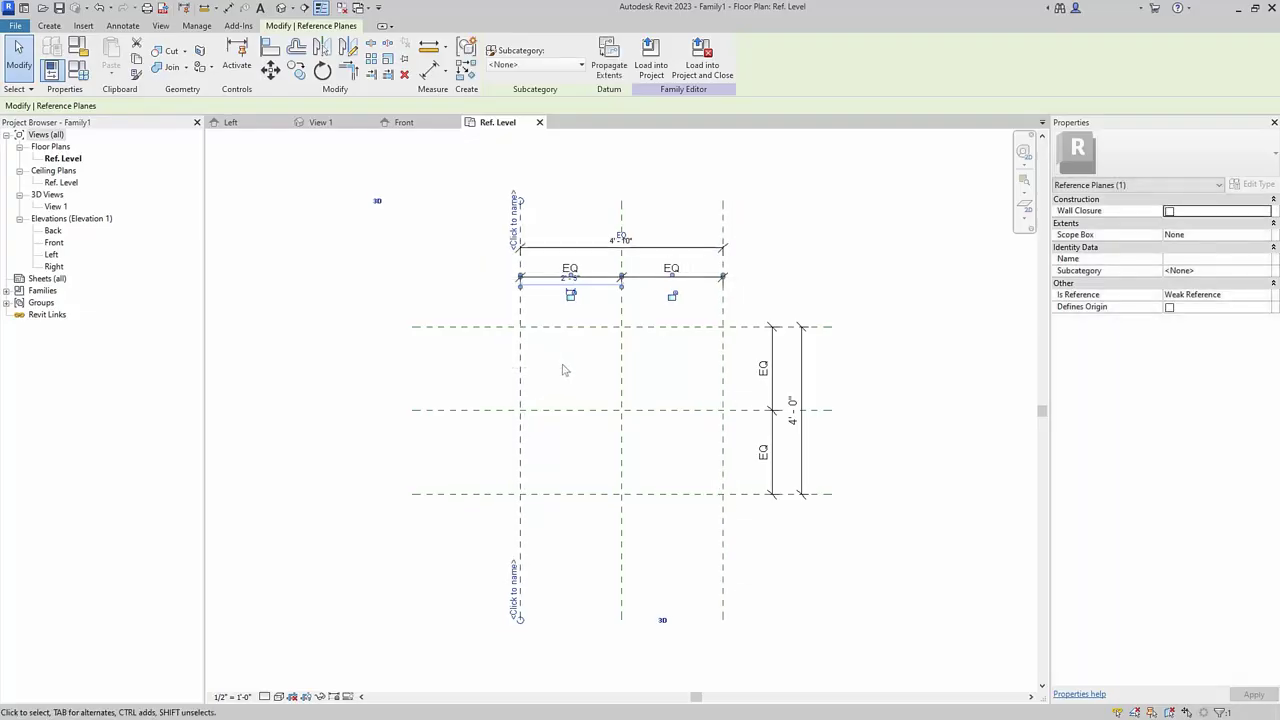
{"action": "left_click", "coordinate": [562, 370]}
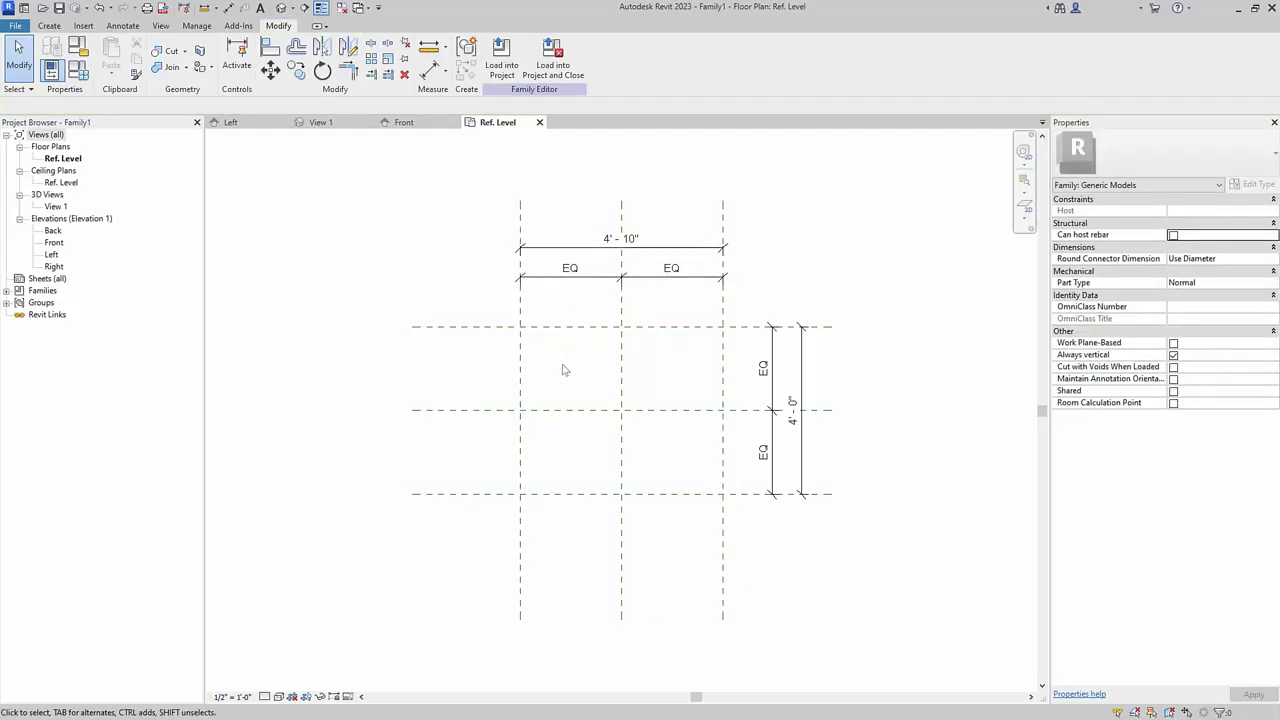
Move the lower horizontal reference plane outward to an overall depth of 4'-10", then nudge it back to 4'-0".
{"action": "left_click", "coordinate": [566, 499]}
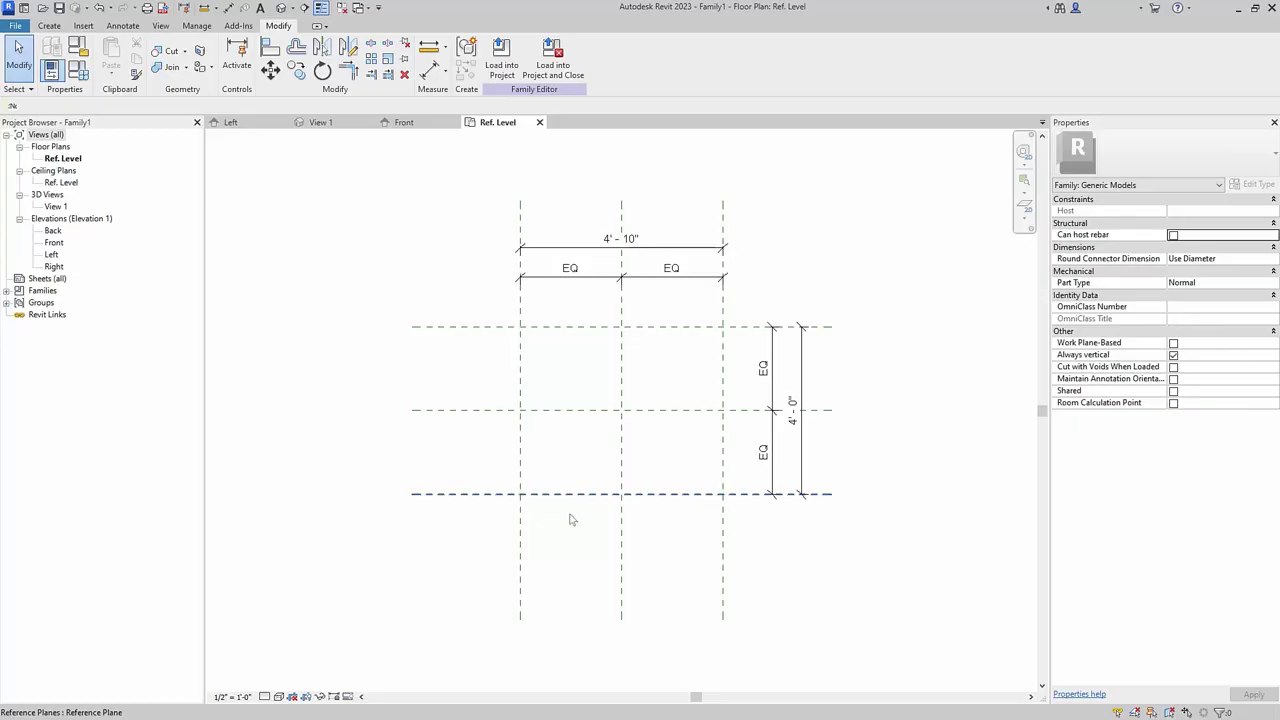
{"action": "mouse_move", "coordinate": [578, 494]}
{"action": "left_mouse_down", "text": "ctrl"}
{"action": "mouse_move", "coordinate": [571, 531]}
{"action": "mouse_move", "coordinate": [572, 512]}
{"action": "left_mouse_up", "text": "ctrl"}
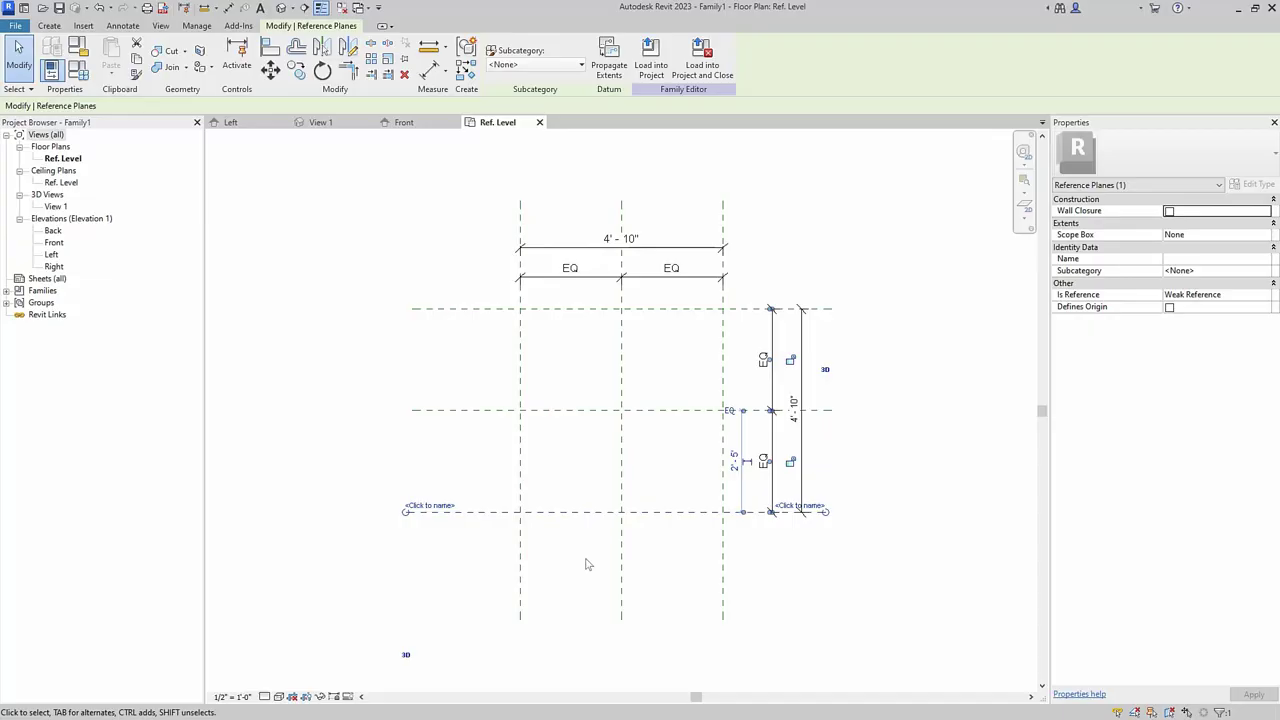
{"action": "key", "text": "Up"}
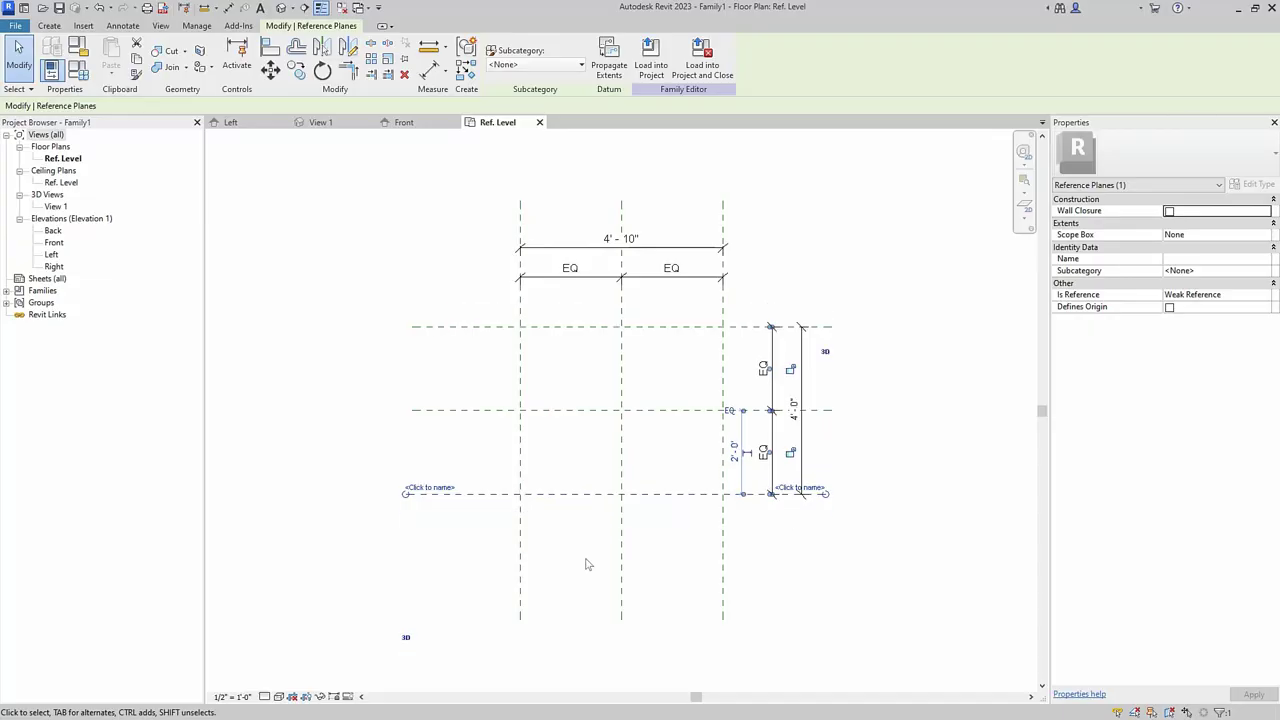
{"action": "key", "text": "Up"}
{"action": "key", "text": "Down"}
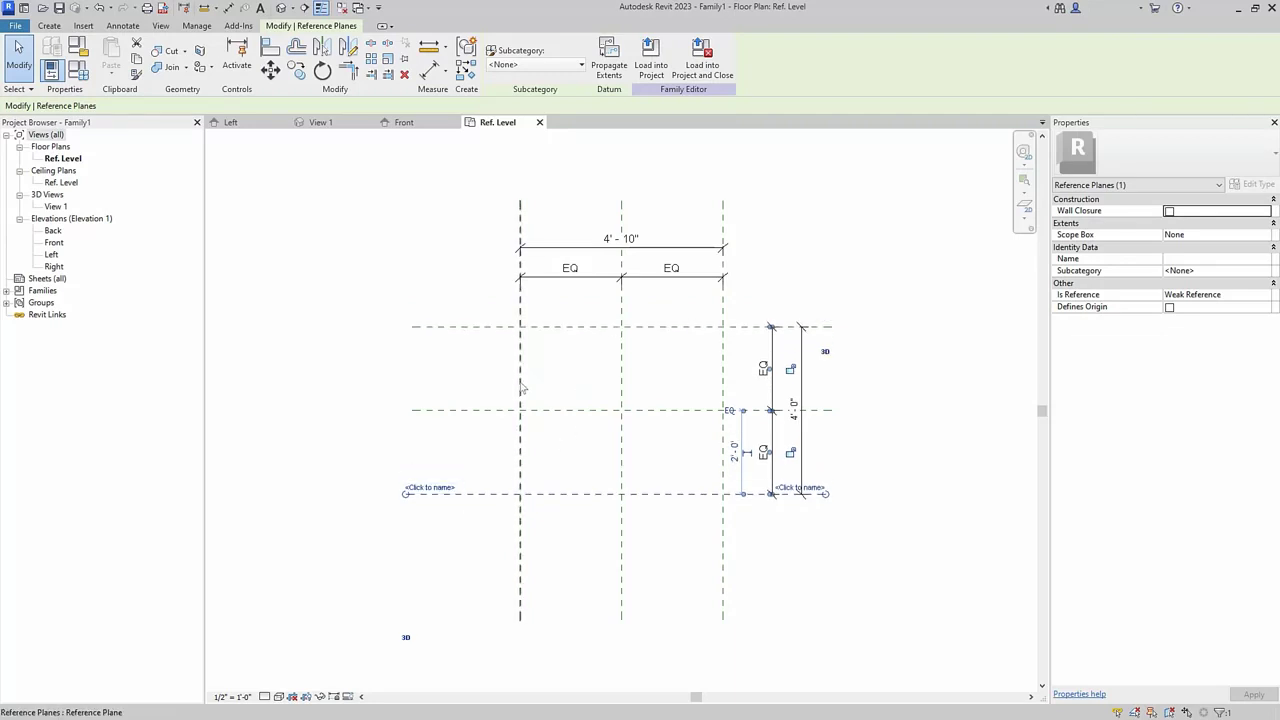
Move the left vertical reference plane inward and nudge it to an overall width of 4'-6", leaving it deselected.
{"action": "left_click_drag", "start_coordinate": [527, 389], "coordinate": [542, 385]}
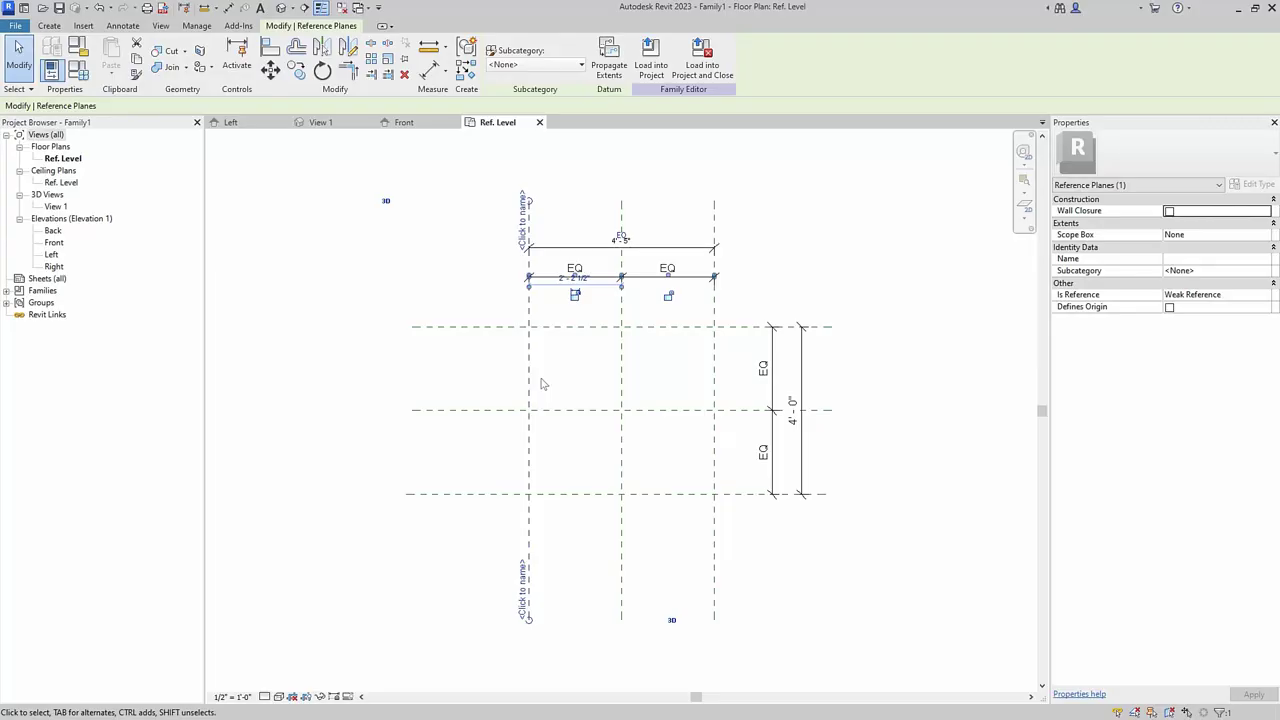
{"action": "key", "text": "Left"}
{"action": "key", "text": "Left"}
{"action": "key", "text": "Escape"}
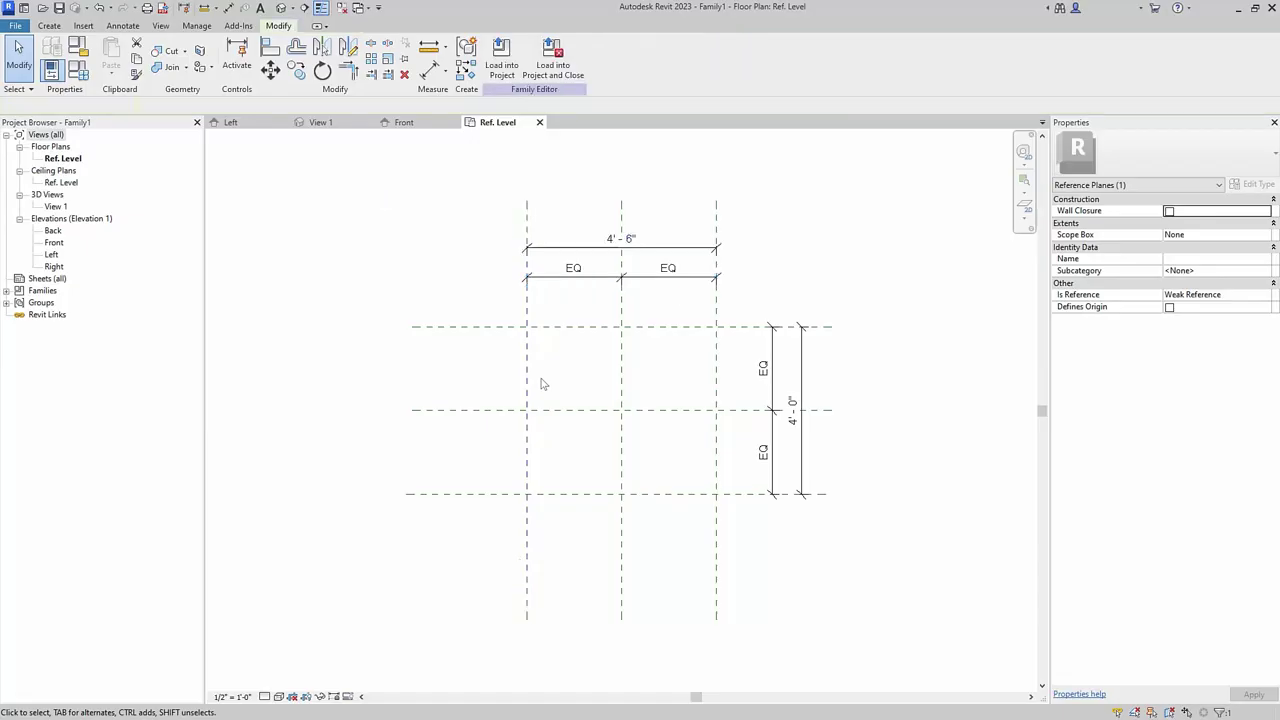